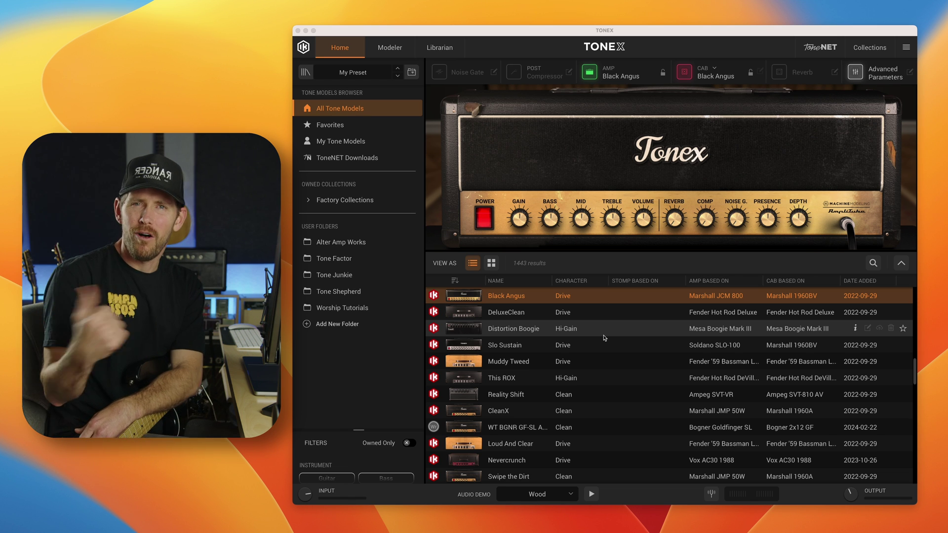
- Import the three TS MATCH CLUB .txp presets from The Tone Shepherd folder, overwriting the EOB and CLEAN copies
click(571, 35)
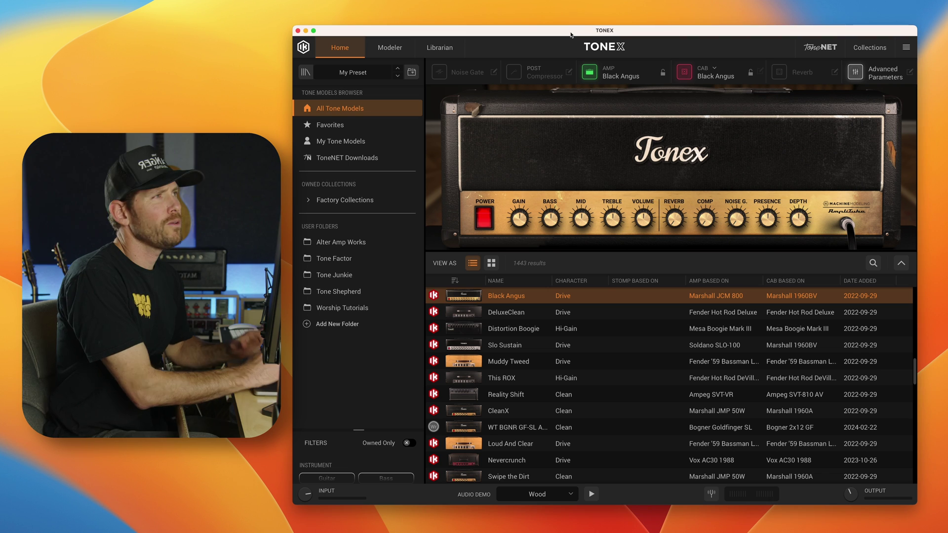
click(358, 72)
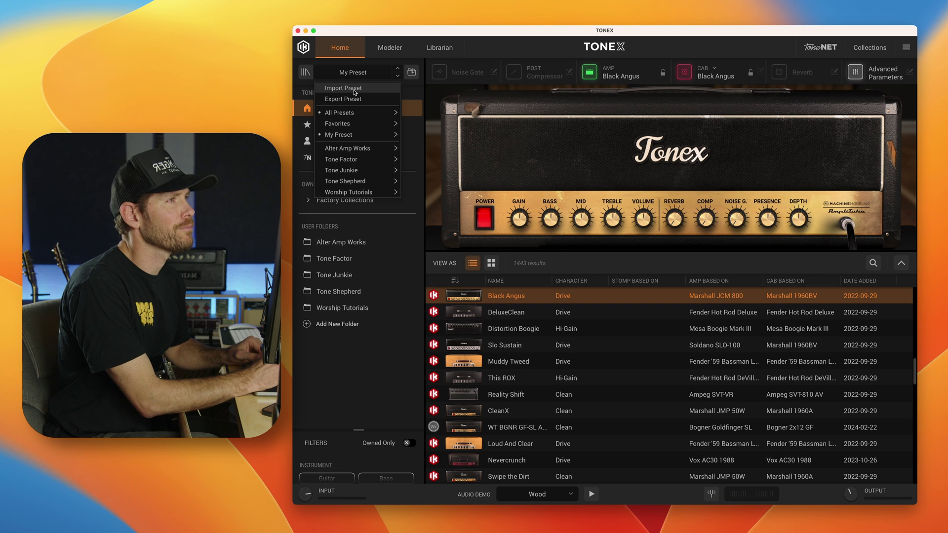
click(354, 92)
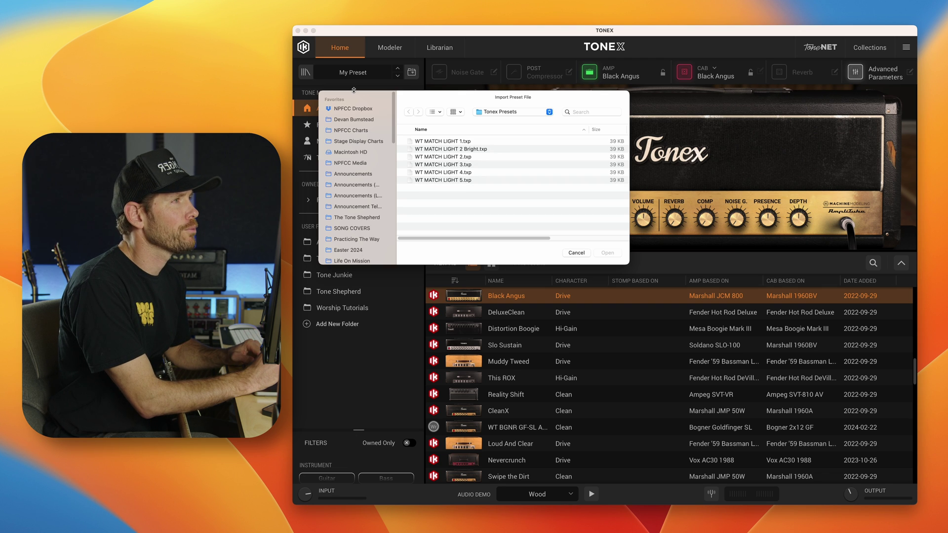
click(492, 112)
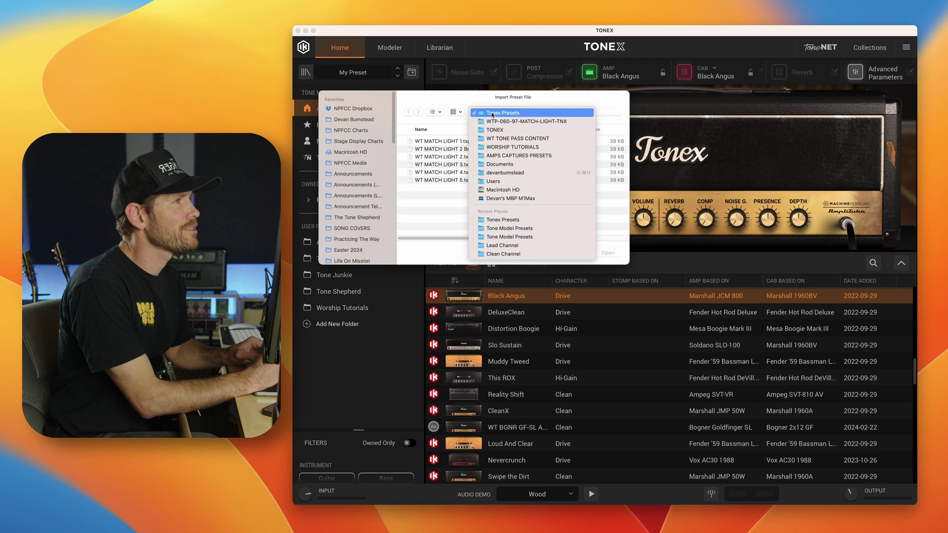
click(492, 114)
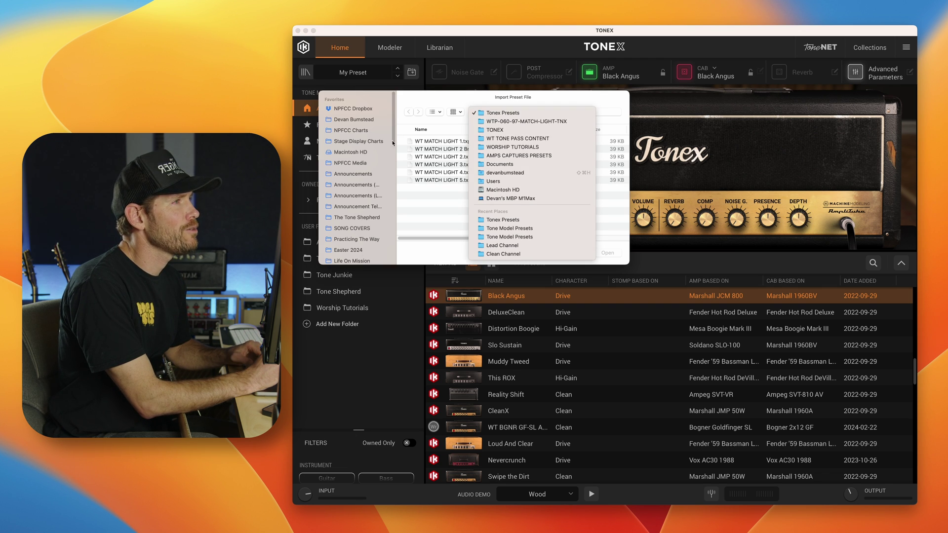
click(365, 218)
scroll(452, 190, down, 5)
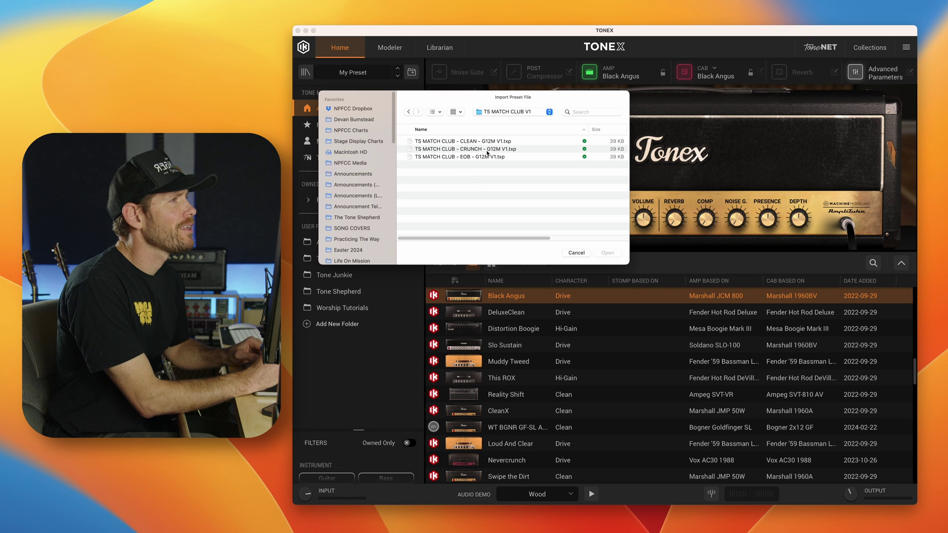
drag(472, 181, 491, 134)
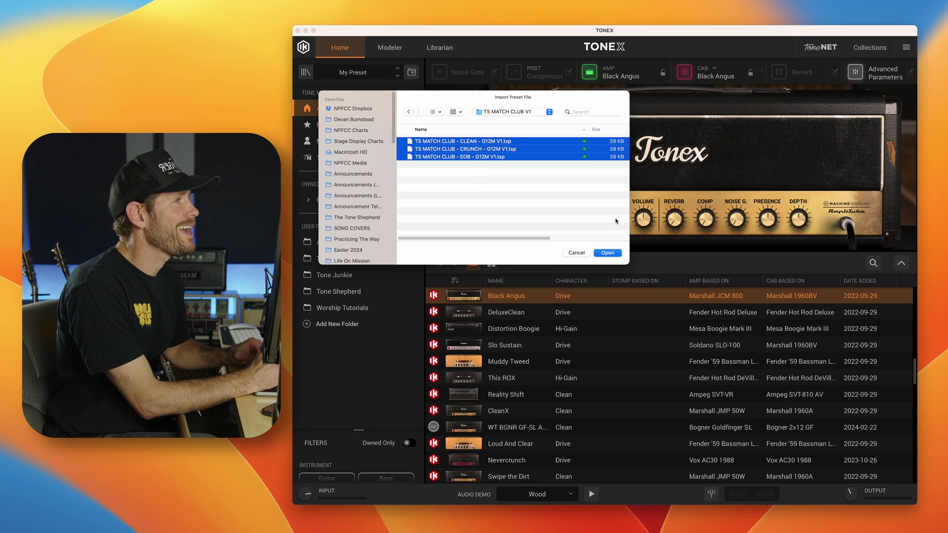
click(613, 253)
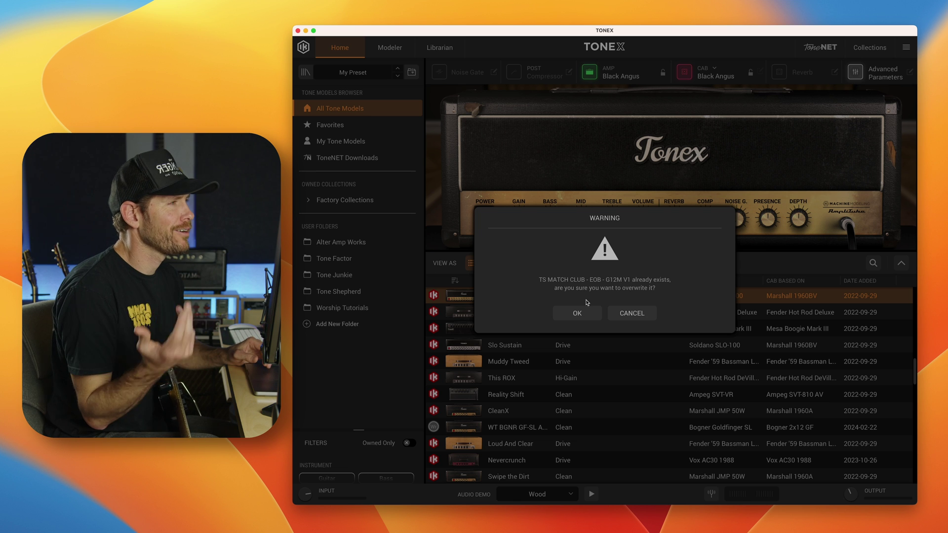
click(577, 313)
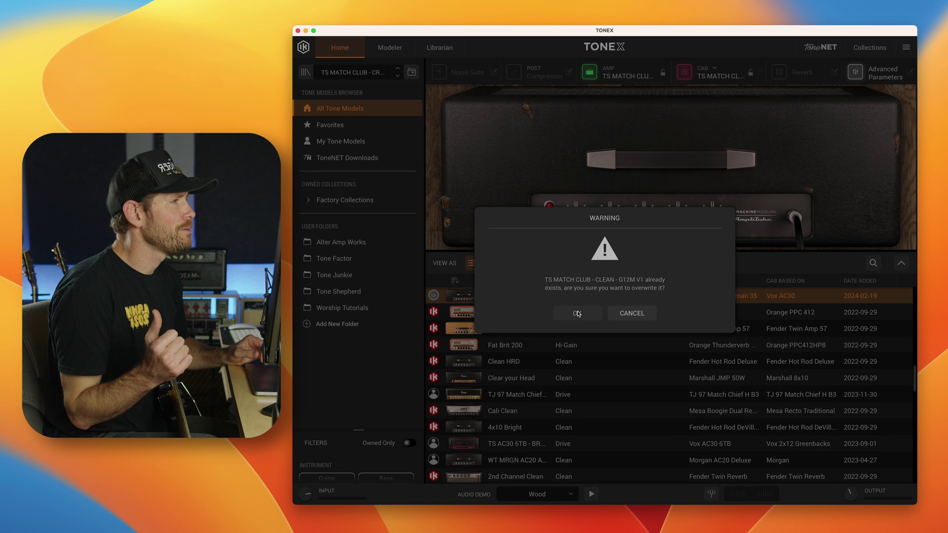
click(577, 313)
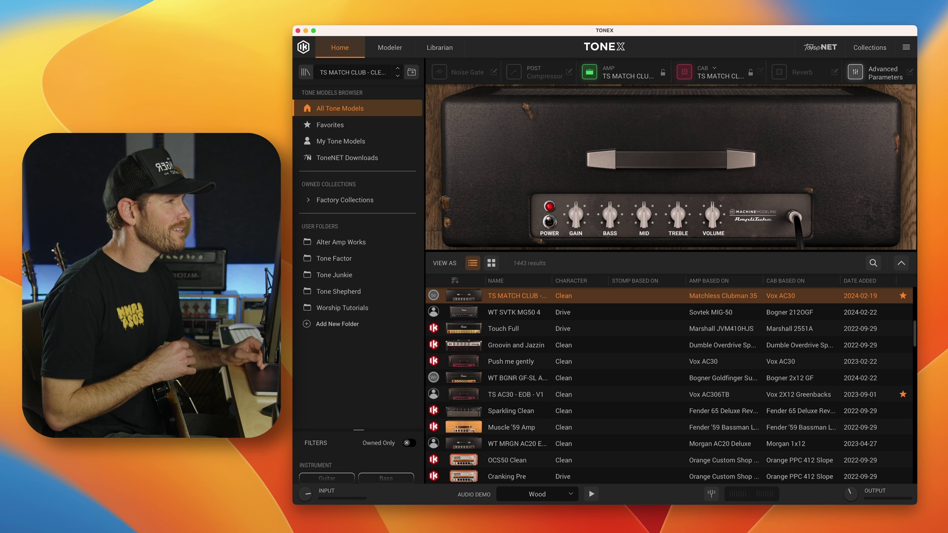
- Sort the tone models list by NAME
click(498, 281)
scroll(518, 327, up, 2)
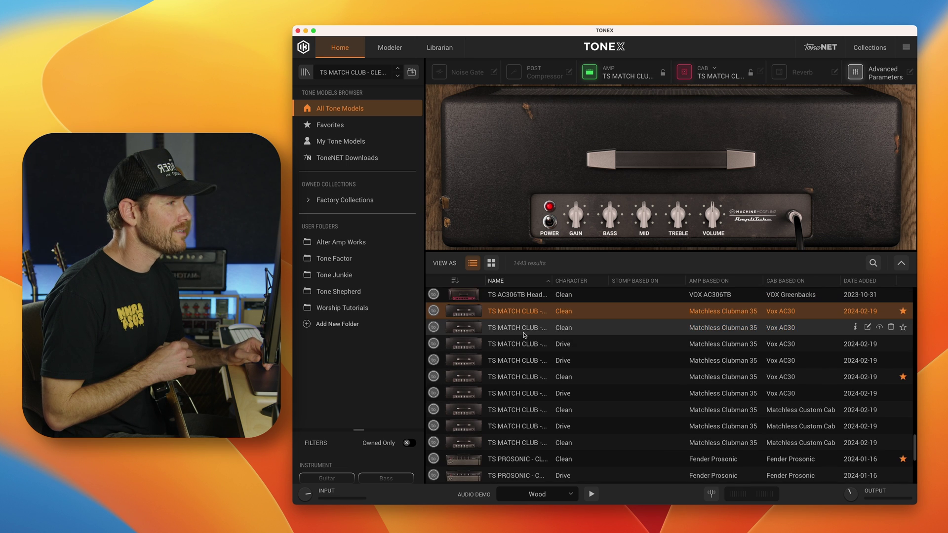
scroll(514, 324, down, 1)
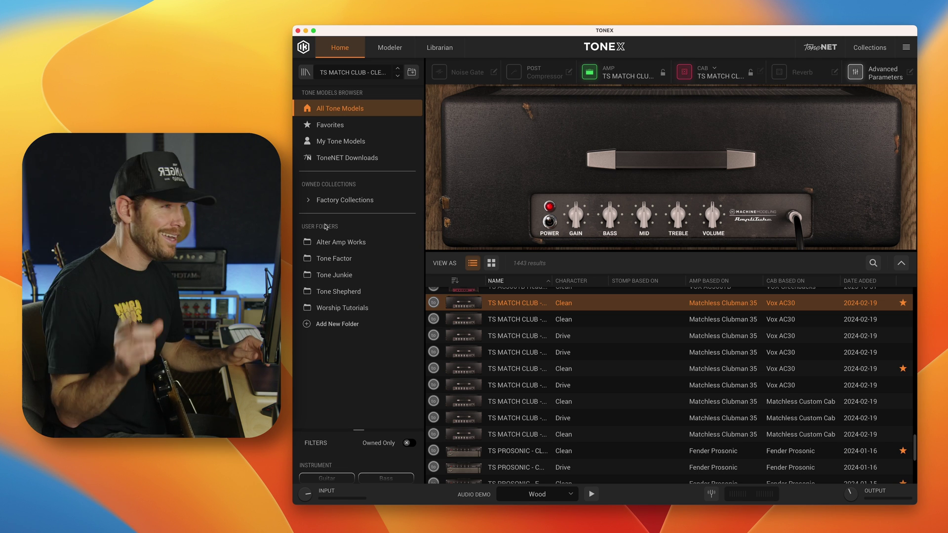
- Browse the Alter Amp Works, Tone Factor, Tone Junkie, Tone Shepherd and Worship Tutorials folders, cancelling a new folder
click(357, 246)
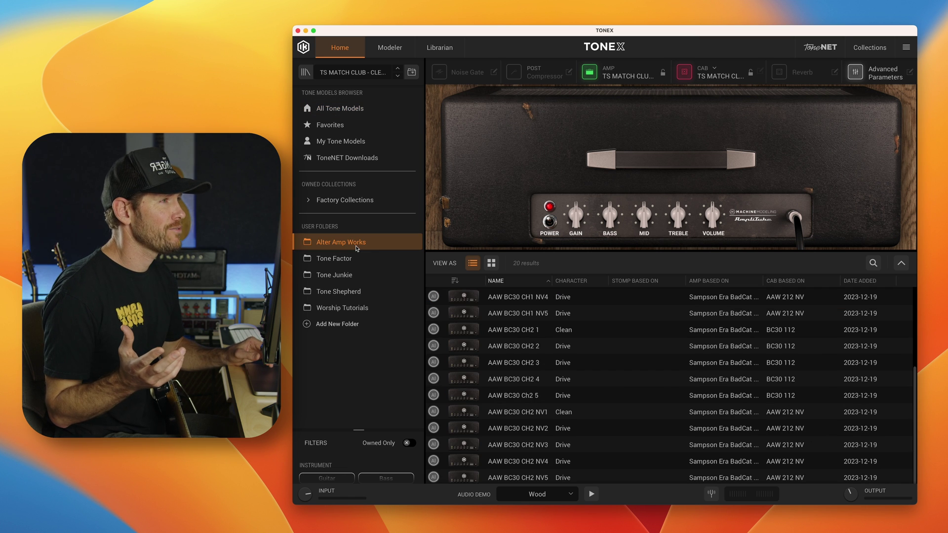
click(355, 260)
click(355, 274)
click(356, 291)
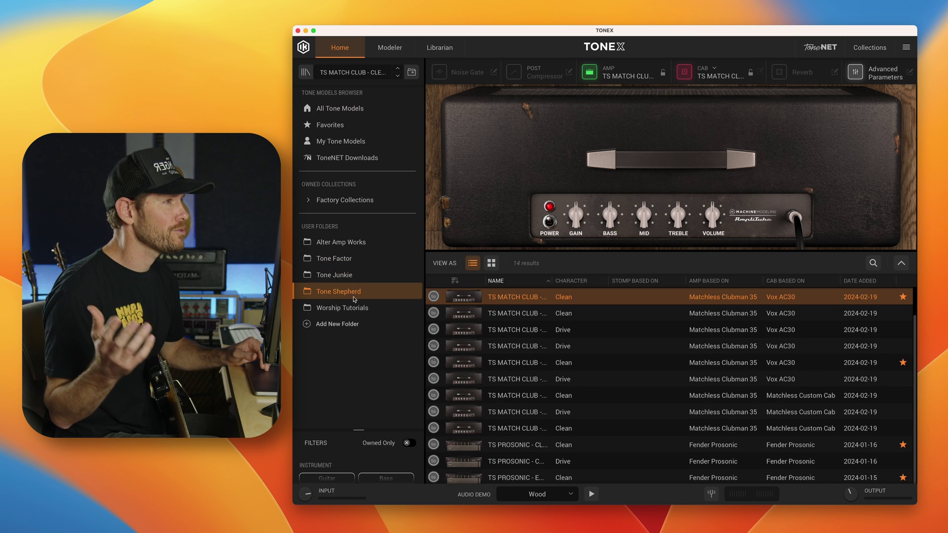
click(355, 308)
click(348, 325)
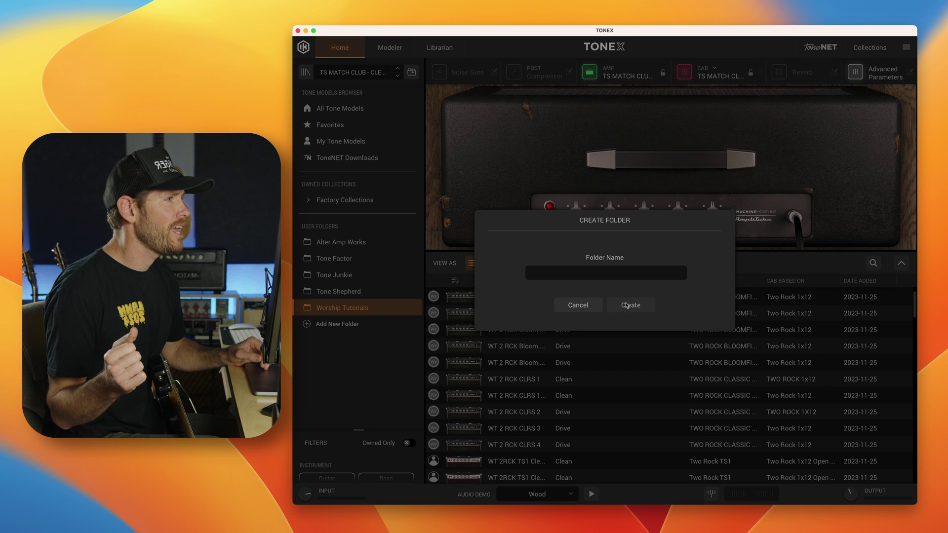
click(590, 306)
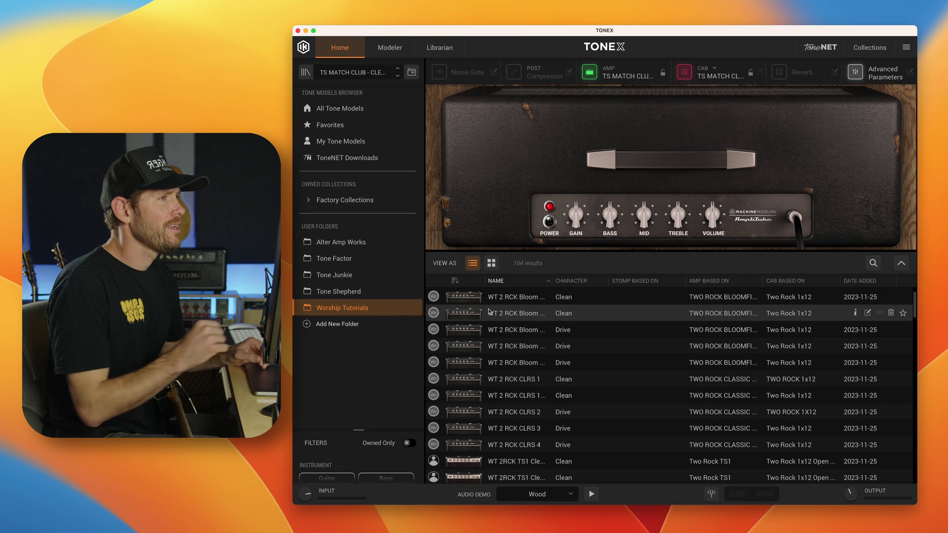
- Show My Tone Models, select the first six TS MATCH CLUB models and favourite the first
click(335, 143)
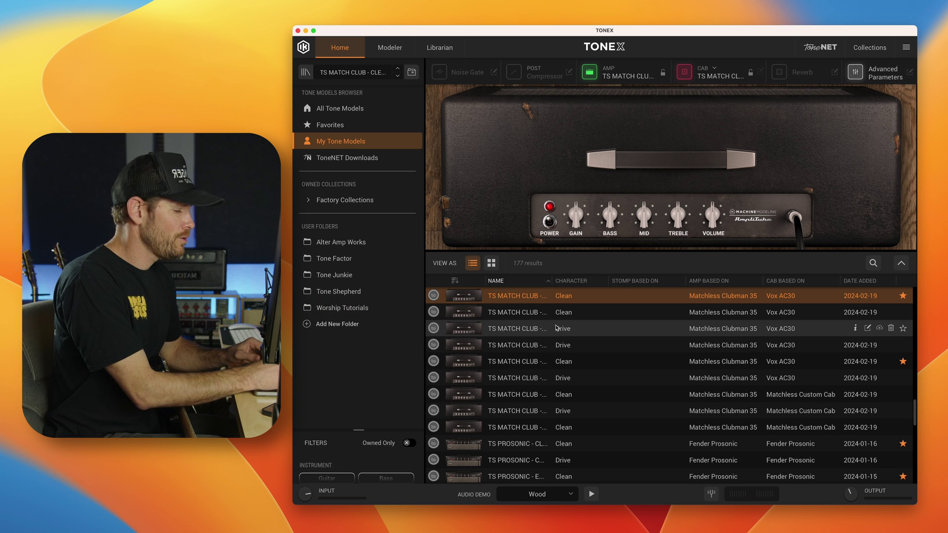
shift+click(518, 378)
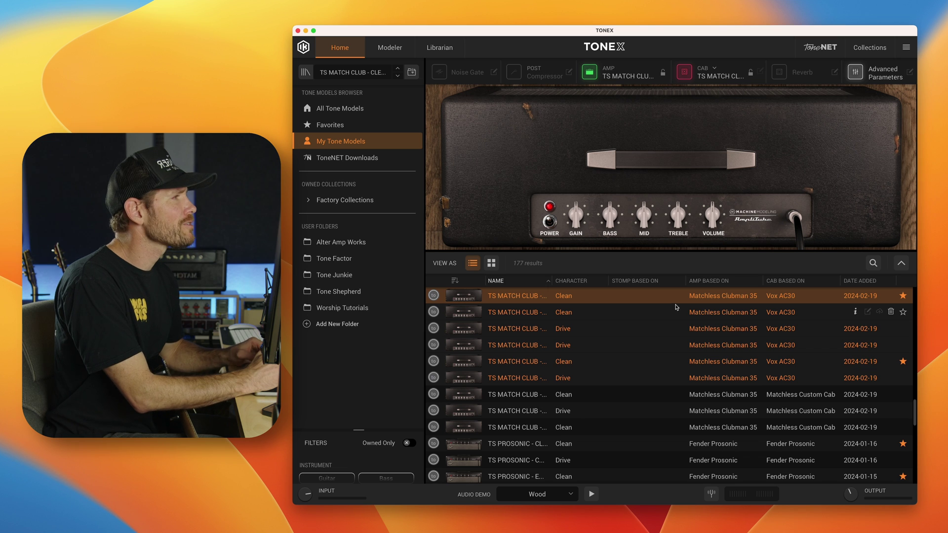
click(902, 294)
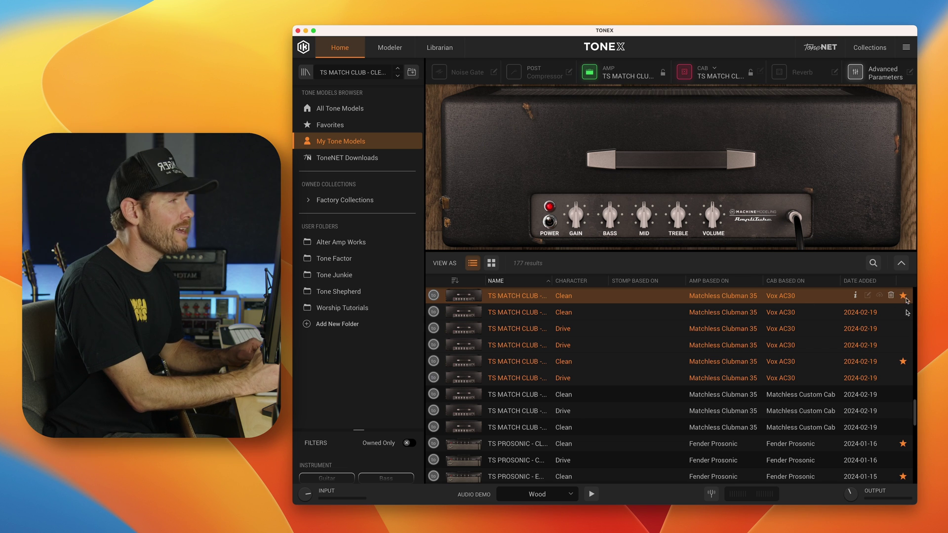
scroll(904, 366, down, 3)
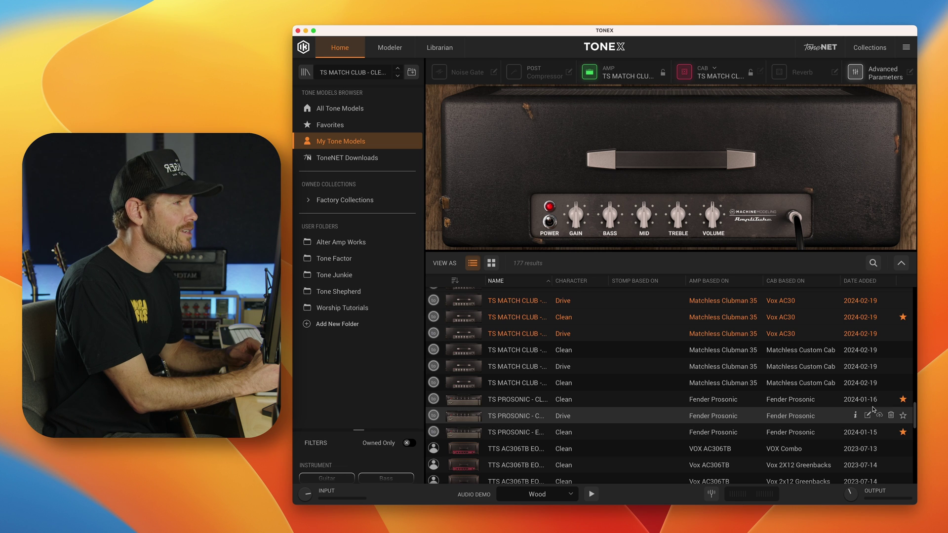
scroll(884, 386, up, 7)
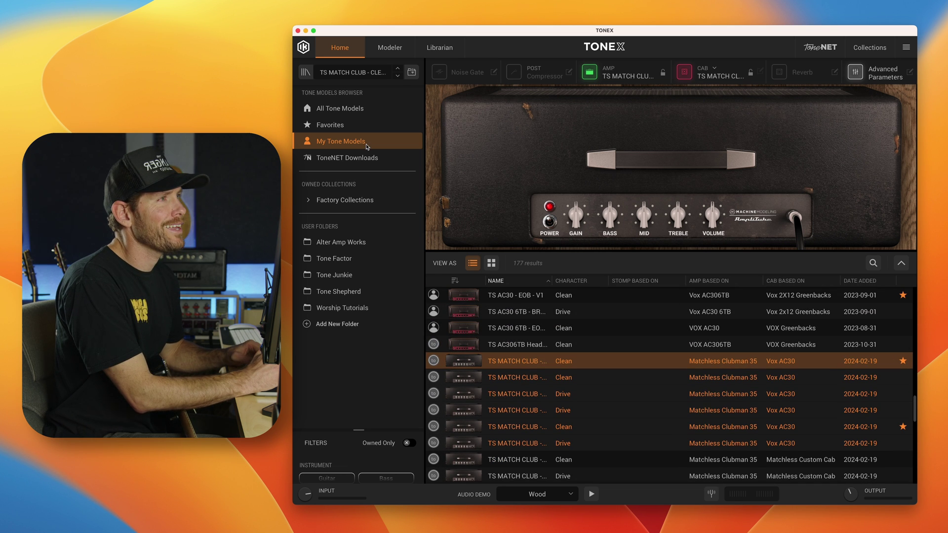
- Load the AAW BC30 CH1 2 model from Favorites and turn up its gain
click(335, 126)
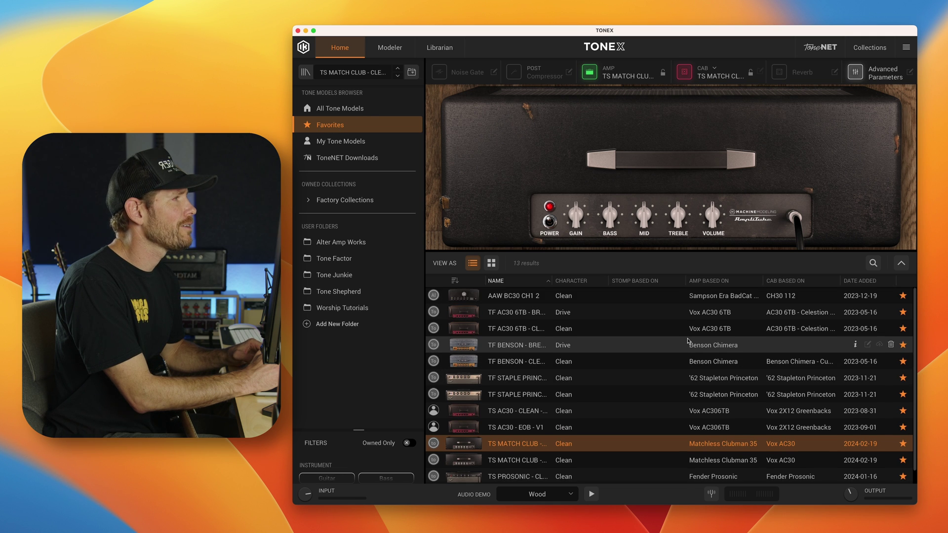
scroll(688, 341, up, 1)
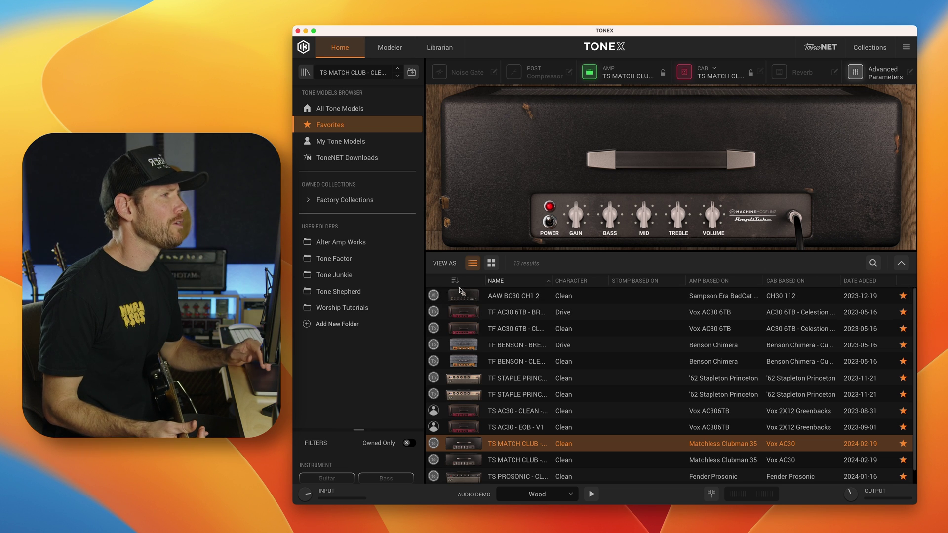
click(513, 296)
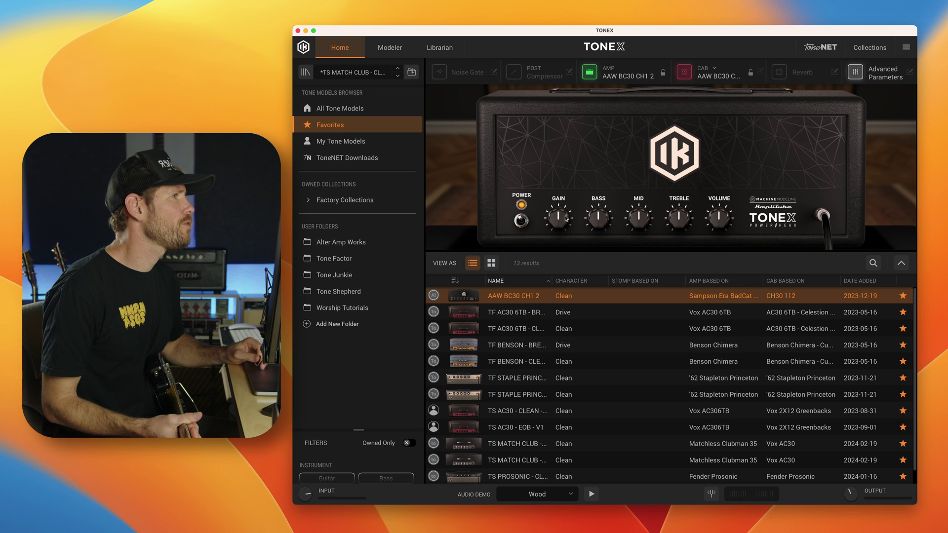
drag(563, 220, 594, 174)
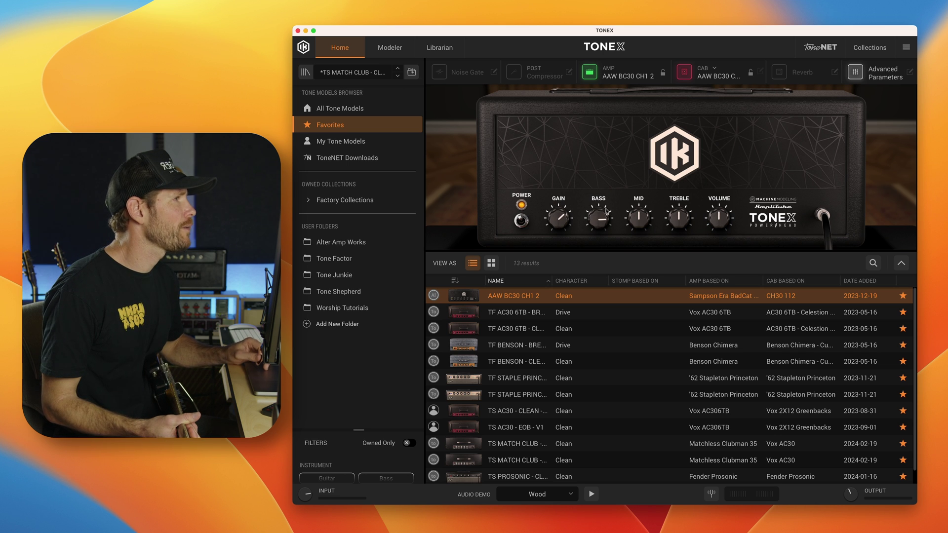
- Enable the Room reverb and raise its Mix to about 93
click(778, 73)
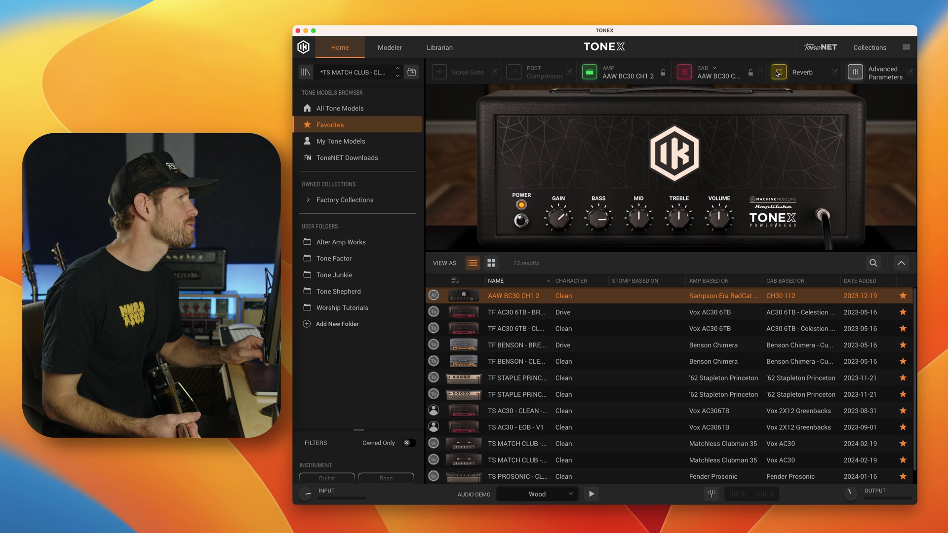
click(805, 74)
drag(773, 43, 774, 21)
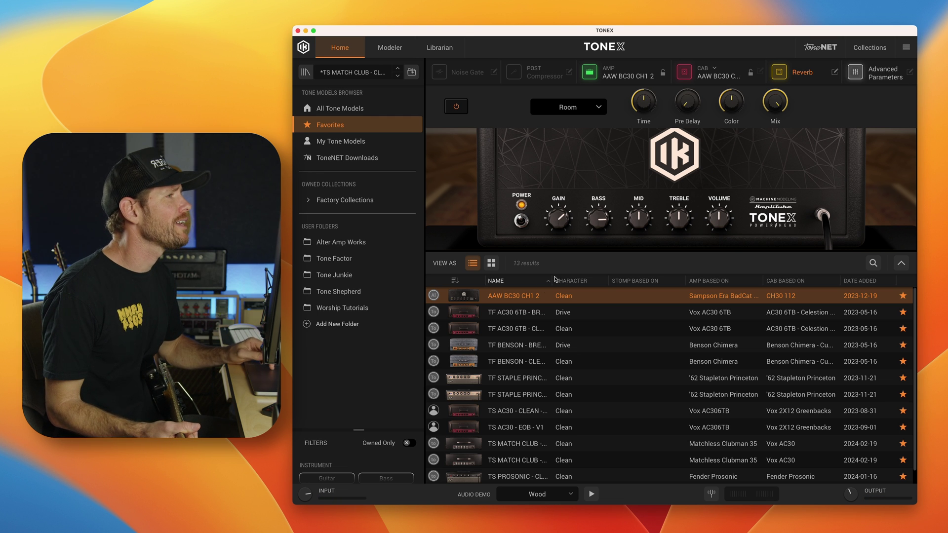
- Audition the TF AC30 6TB driven and clean models and driven TF BENSON, ending on TF BENSON - CLEAN
click(520, 313)
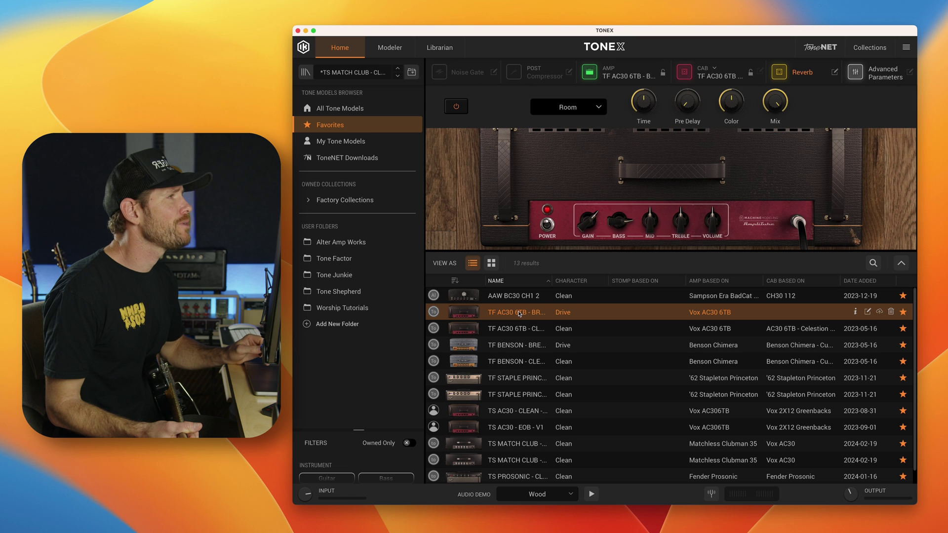
click(519, 335)
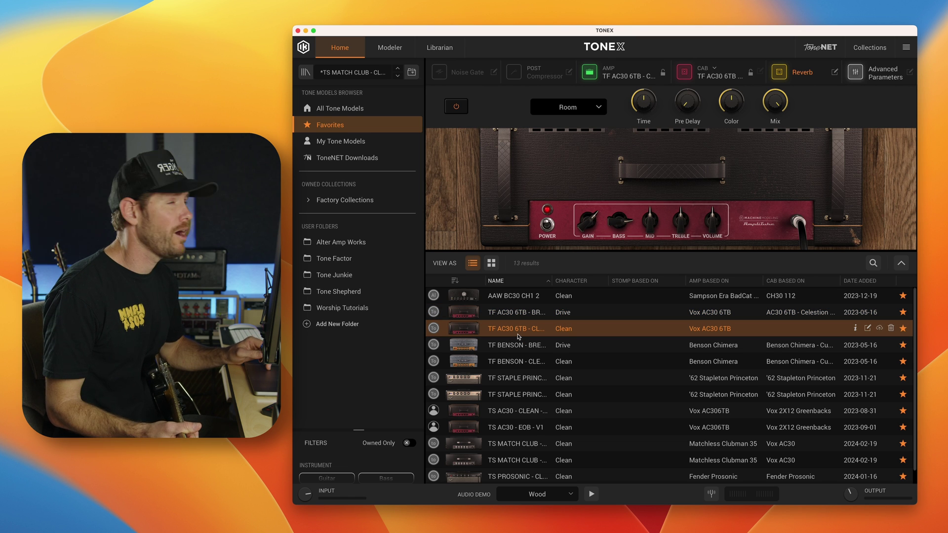
click(518, 342)
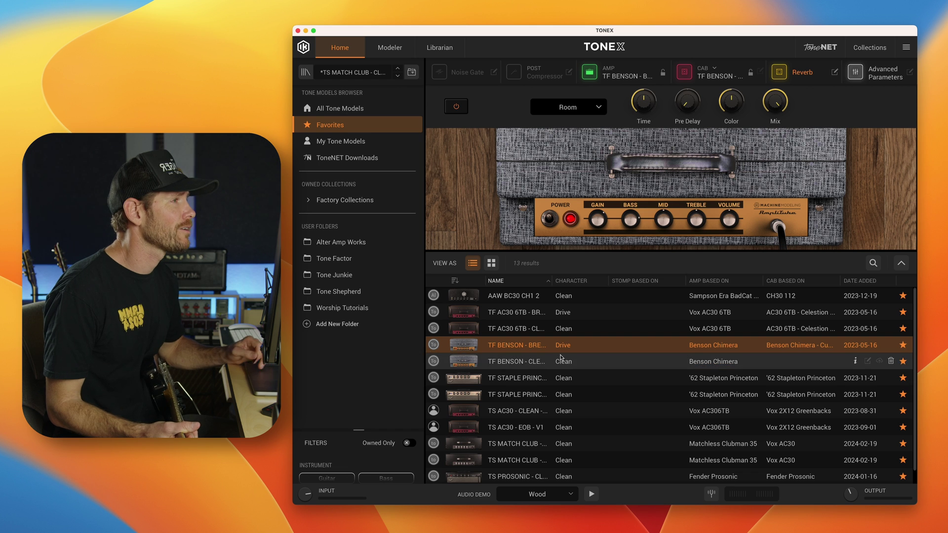
click(519, 365)
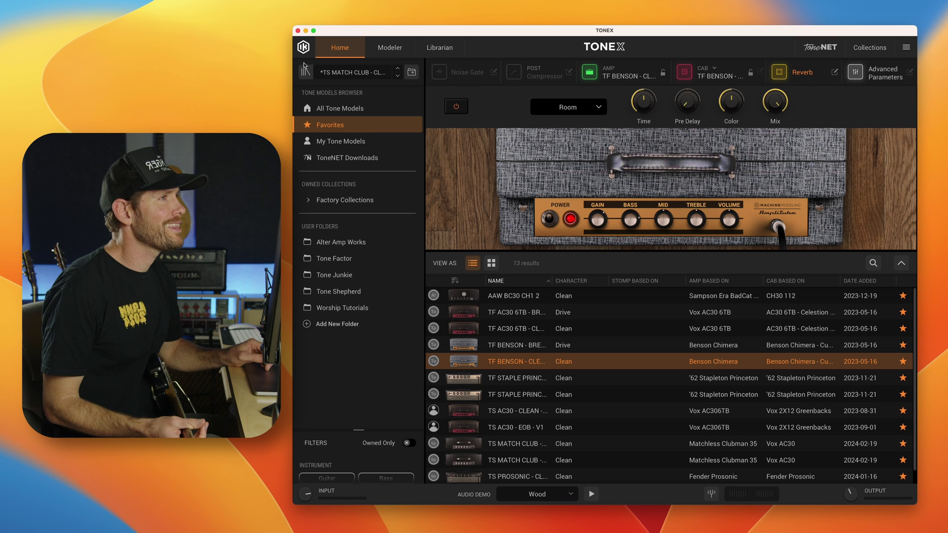
- Load TS AC30 - CLEAN - V1 from the preset list, then try WT SUR BDGR 3 and WT TEXSTAR Ch1 3
click(305, 73)
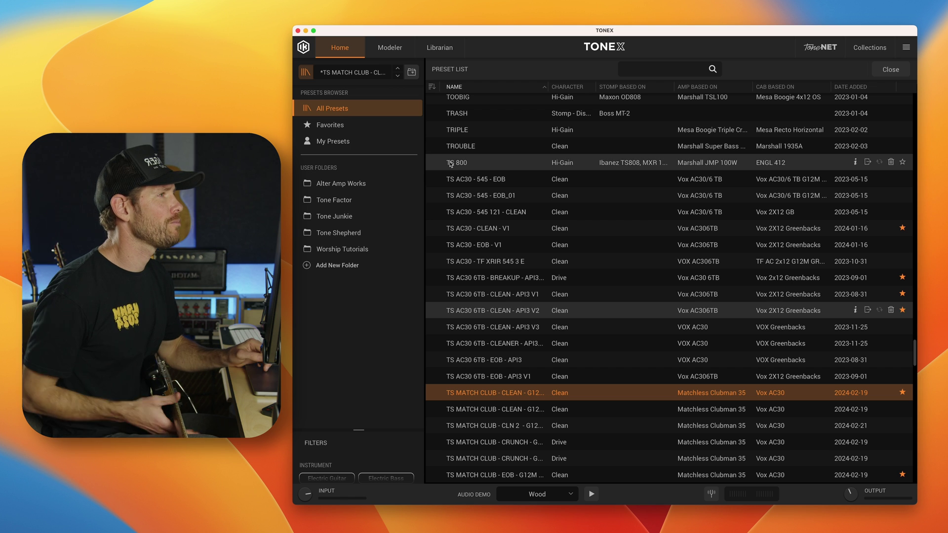
click(508, 230)
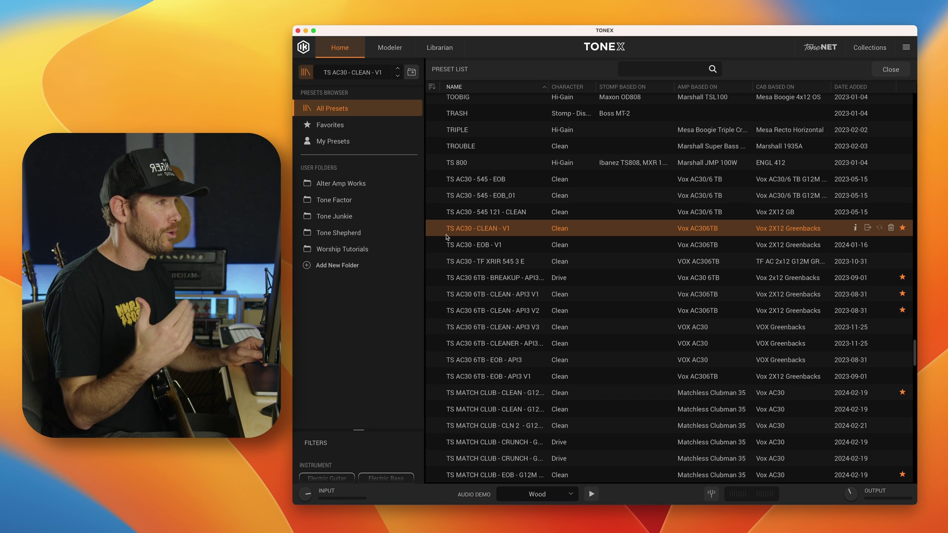
click(342, 249)
click(503, 234)
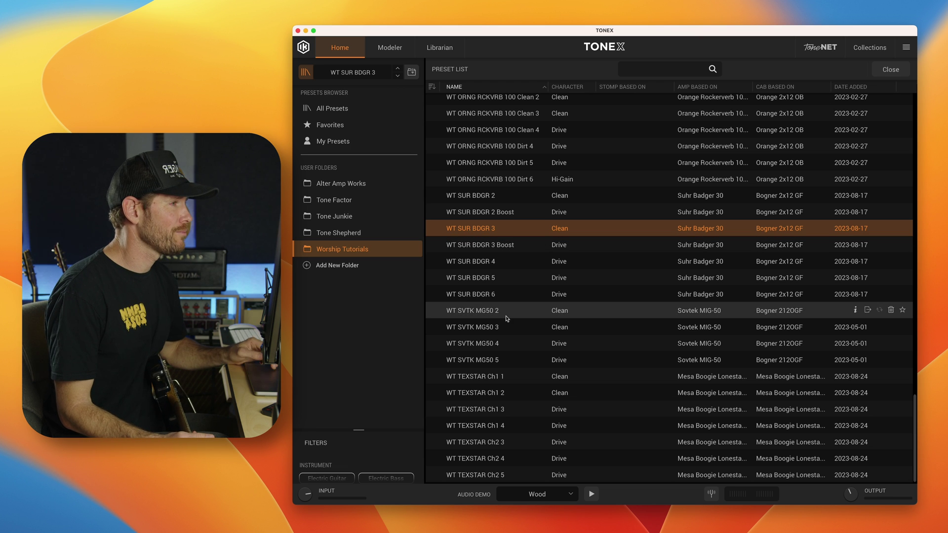
click(502, 409)
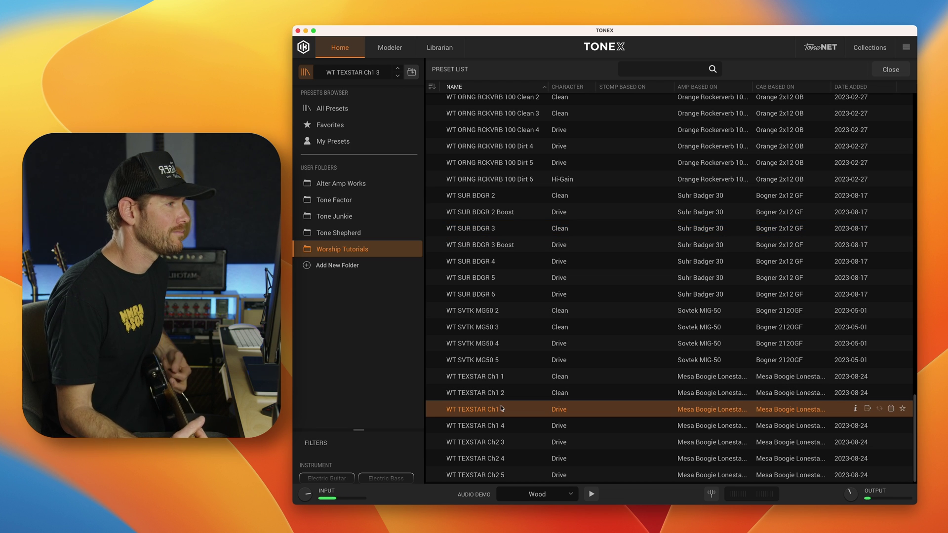
- Audition WT MATCH CLUB 35 5 and WT 2RCK TS1 Lead FET, ending on WT 2 RCK Bloom 3 EQ2
scroll(502, 409, up, 10)
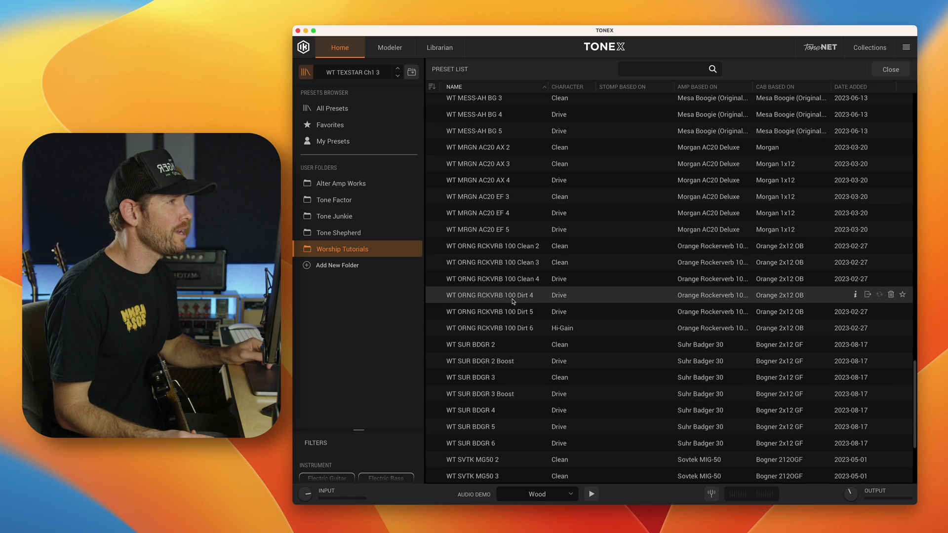
click(514, 296)
click(519, 199)
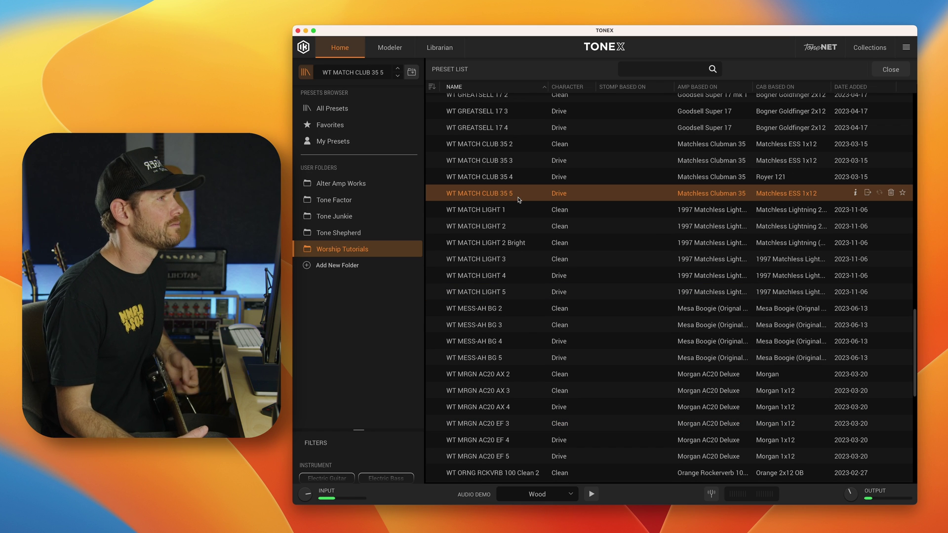
scroll(519, 199, up, 10)
click(518, 183)
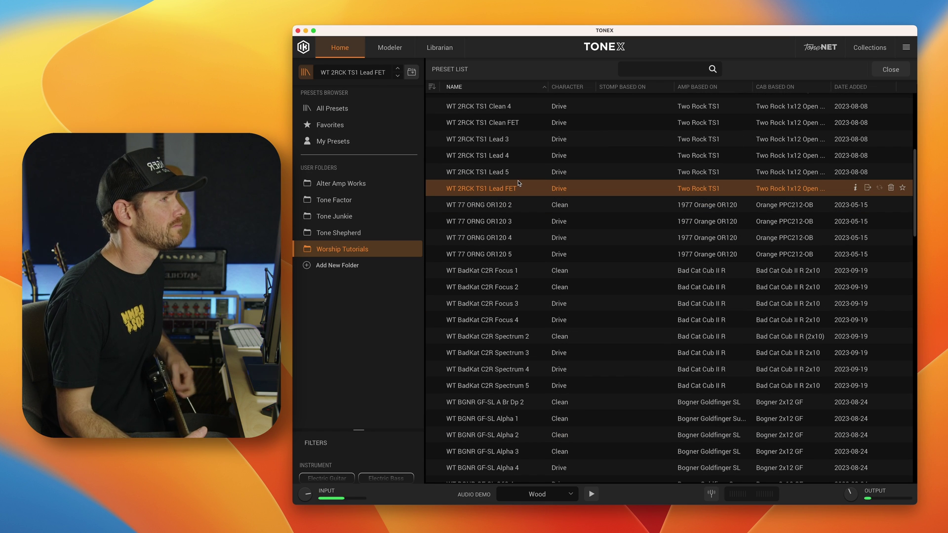
scroll(519, 183, up, 5)
click(516, 165)
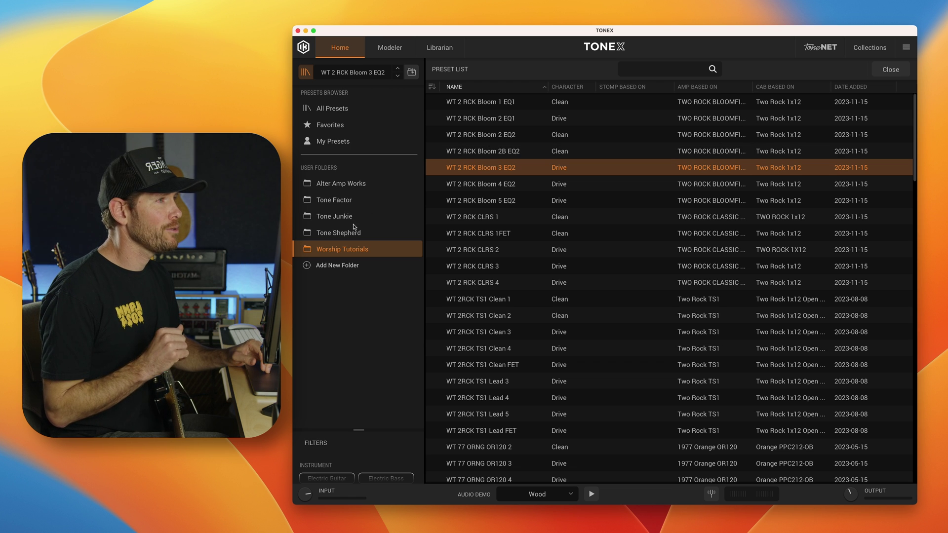
- In the Tone Shepherd folder, widen the NAME column and load TS MATCH CLUB - EOB - G12M V1
click(354, 239)
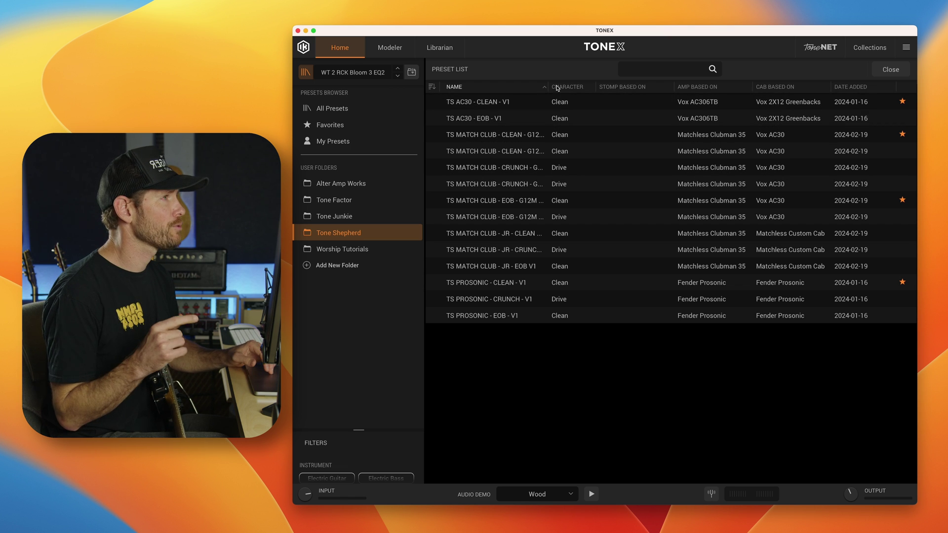
drag(547, 86, 568, 87)
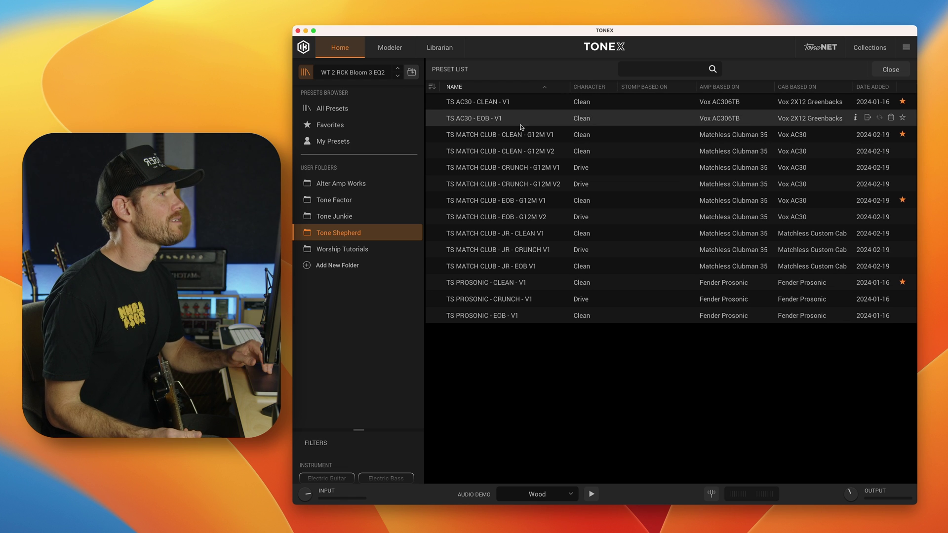
click(543, 203)
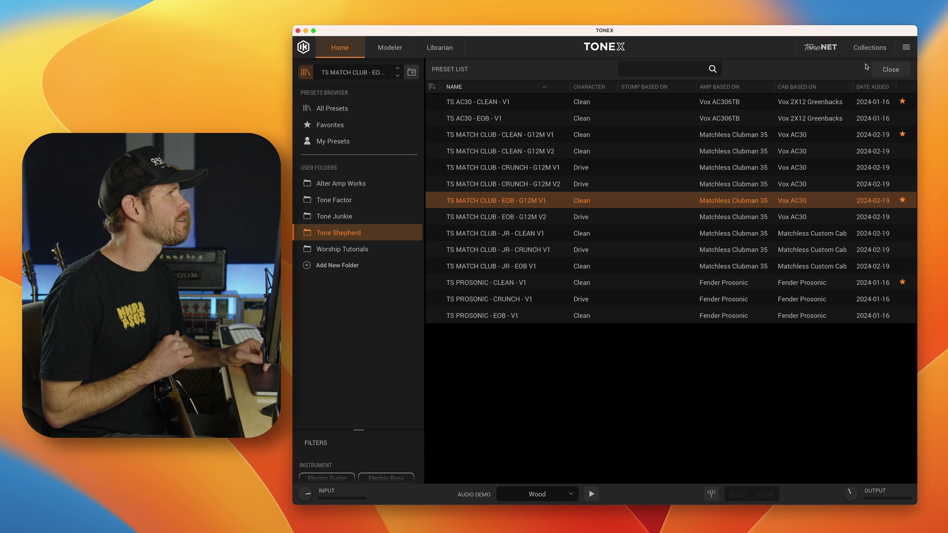
- Close the preset list and collapse the reverb settings panel
click(889, 69)
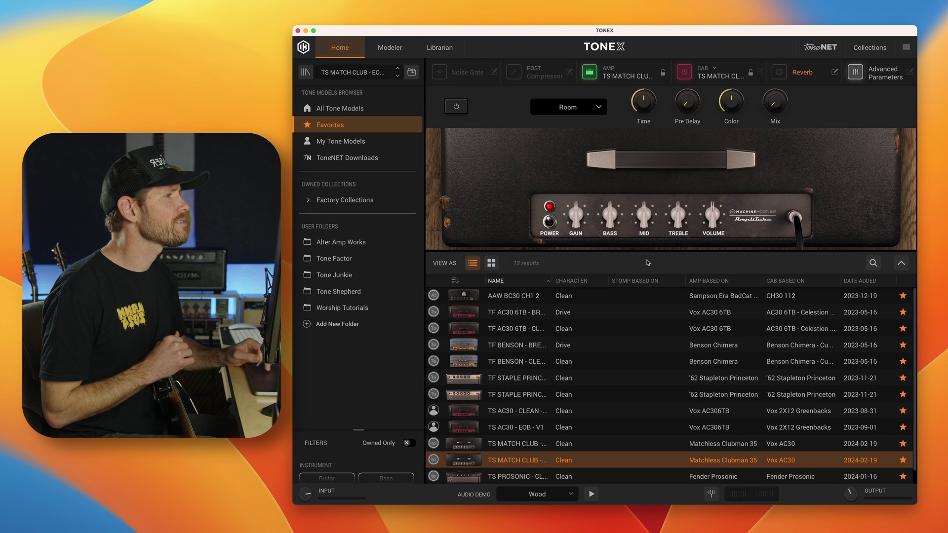
scroll(563, 330, down, 1)
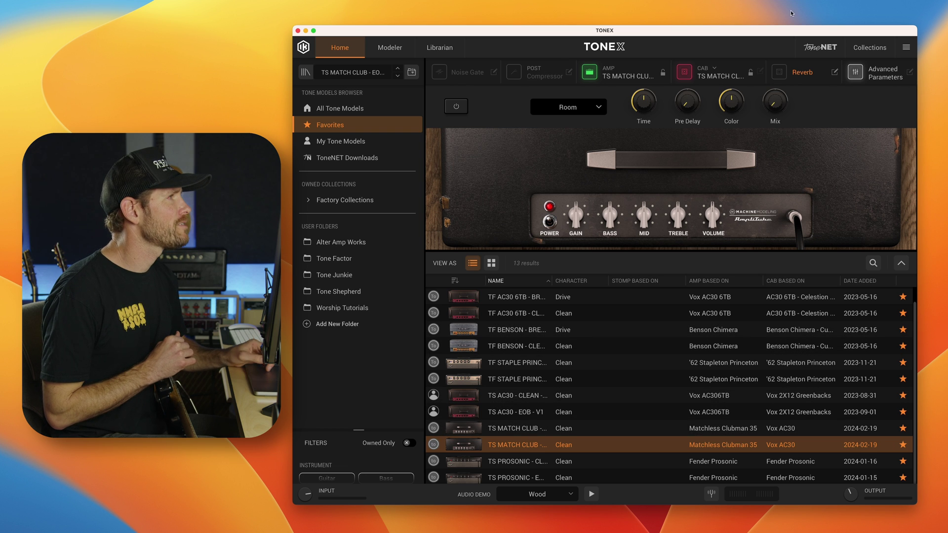
click(836, 73)
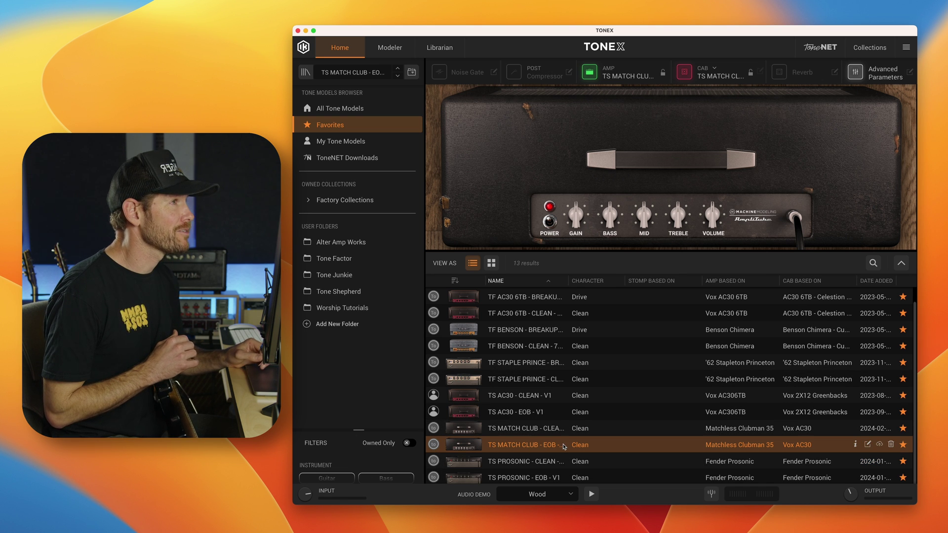
- Compare EOB - G12M V2 against V1 in the preset list, keeping V1 loaded, then close it
click(306, 72)
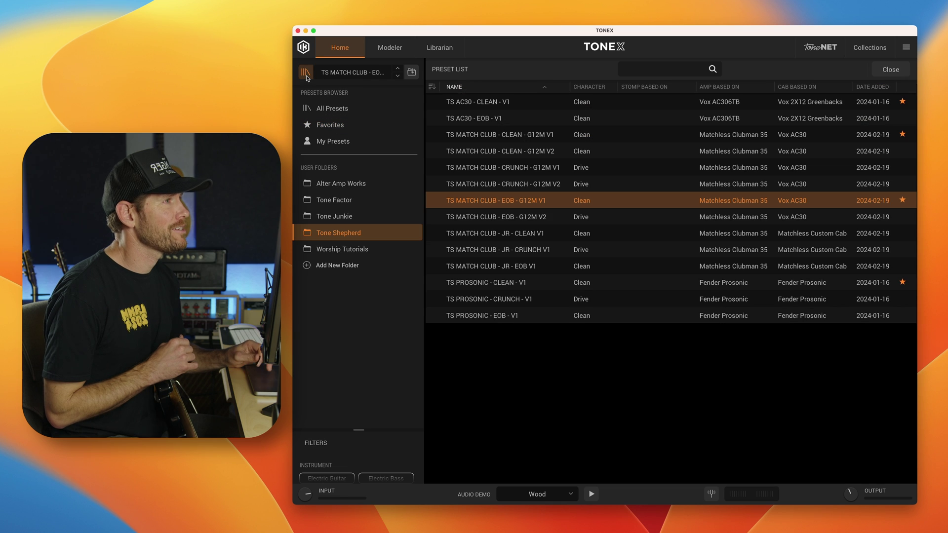
click(499, 217)
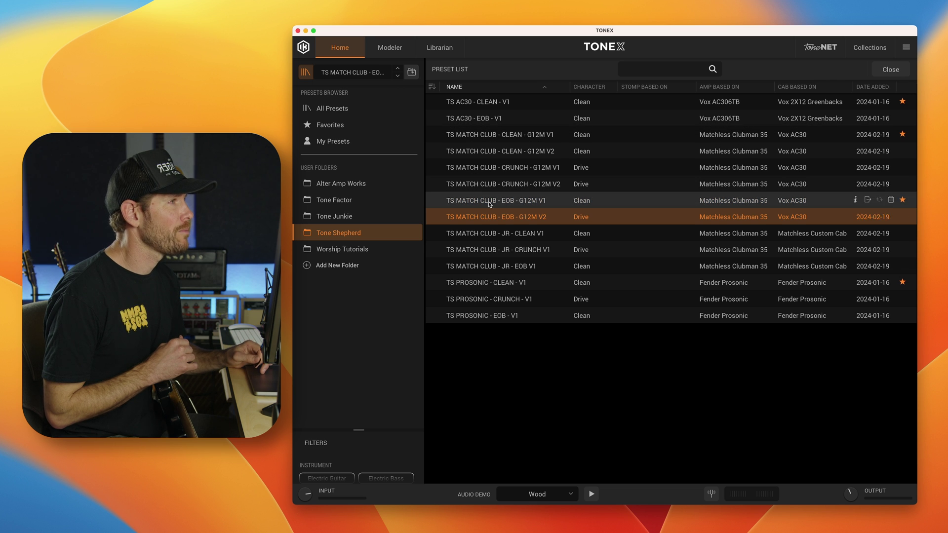
click(489, 202)
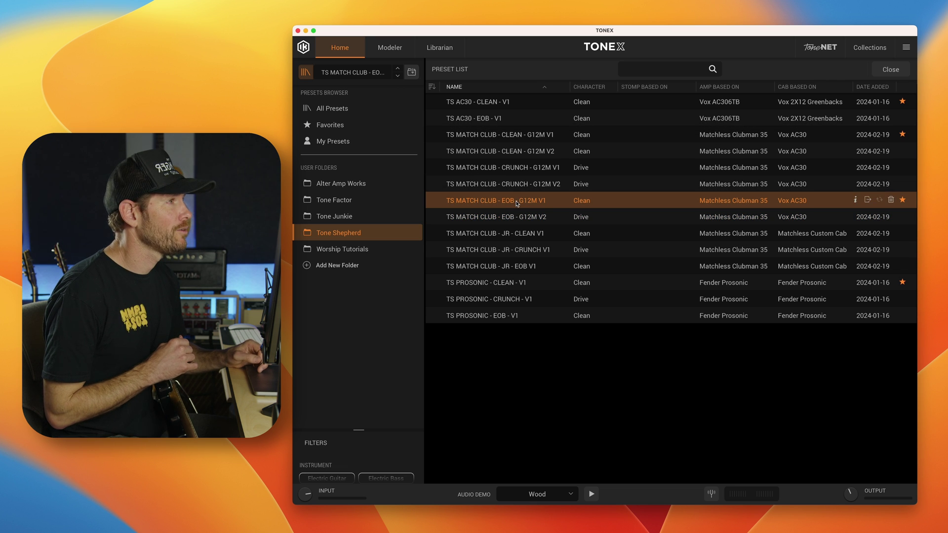
click(891, 70)
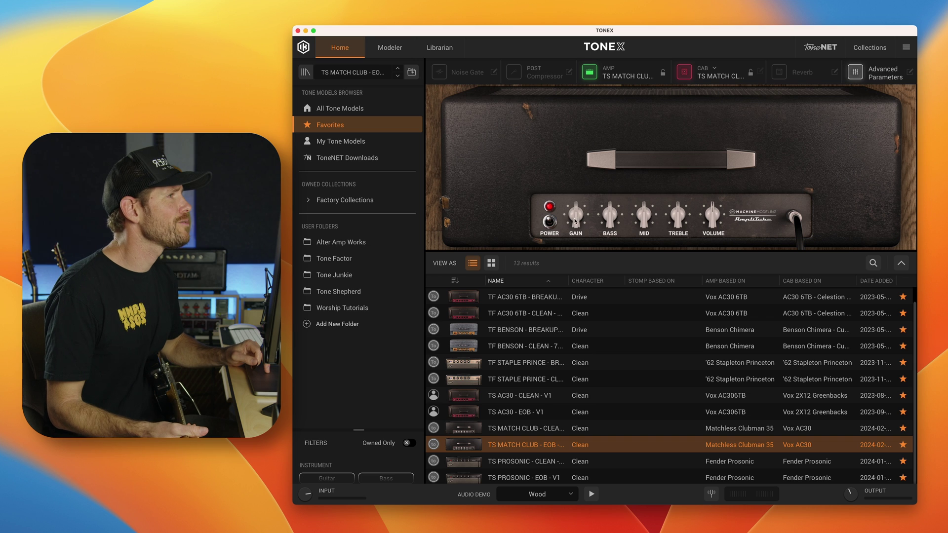
- Lower the amp GAIN knob and raise the VOLUME knob on the EOB preset
drag(576, 218, 577, 242)
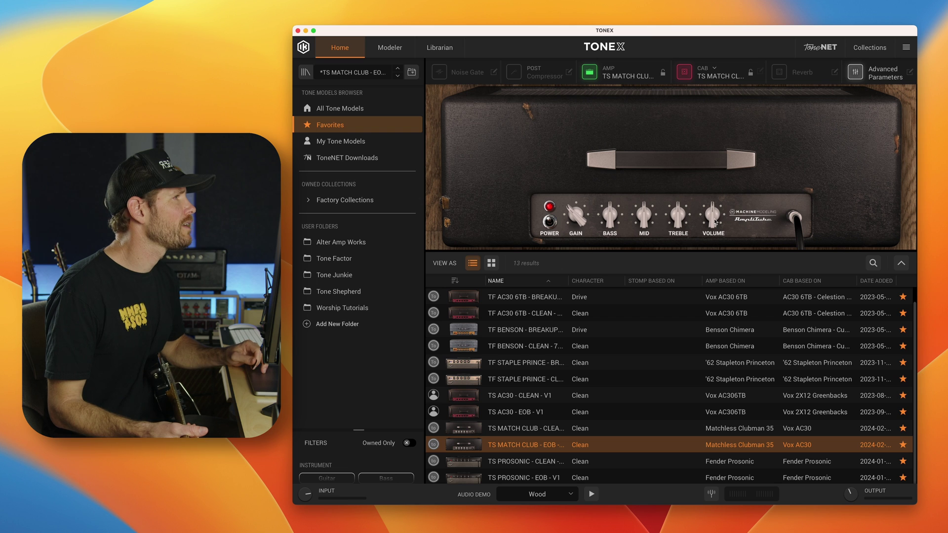
drag(714, 222, 720, 181)
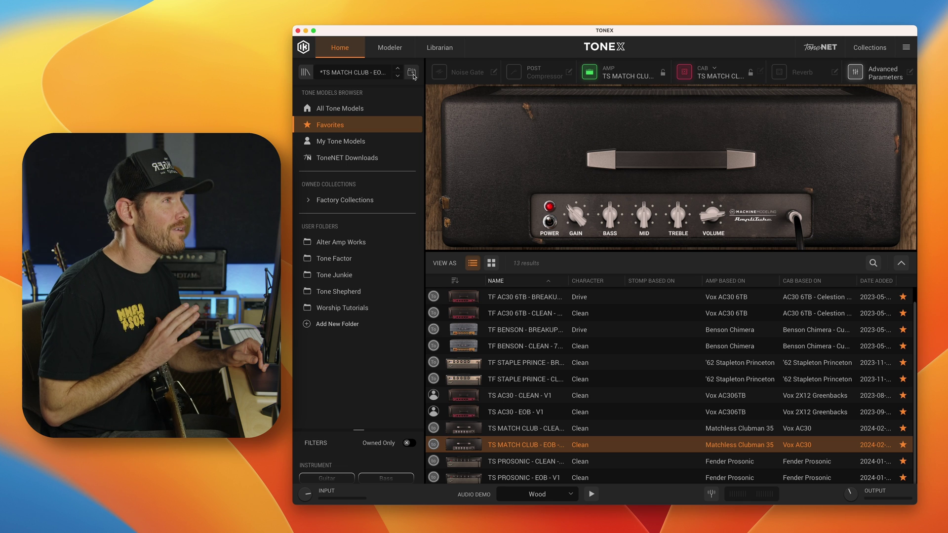
- Replace EOB with 'CLN 2' in the preset name and save it to Tone Shepherd
click(412, 74)
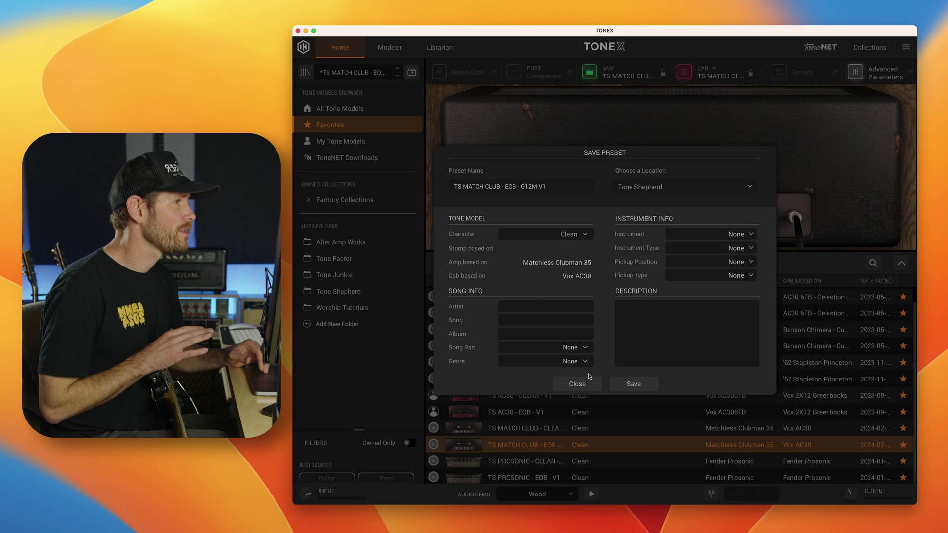
click(578, 384)
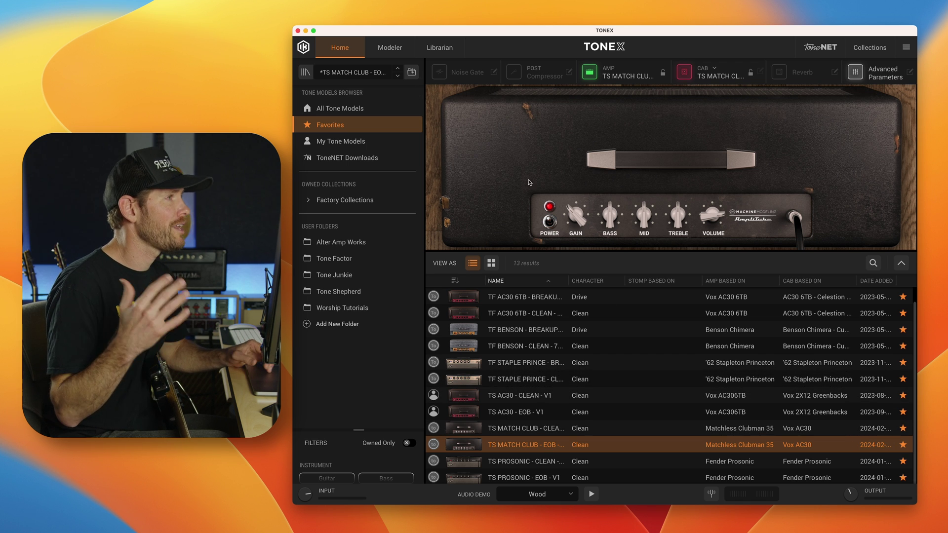
click(410, 74)
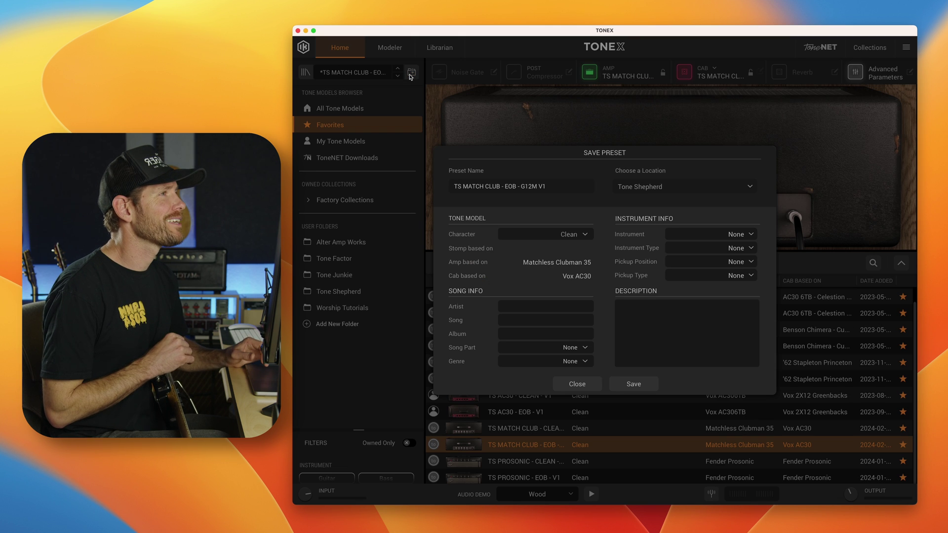
double_click(510, 187)
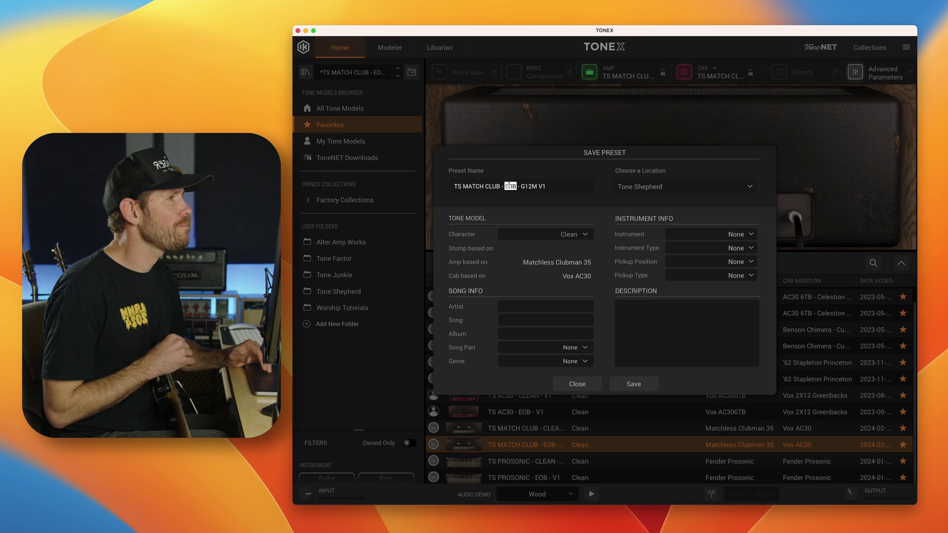
text(CLN 2)
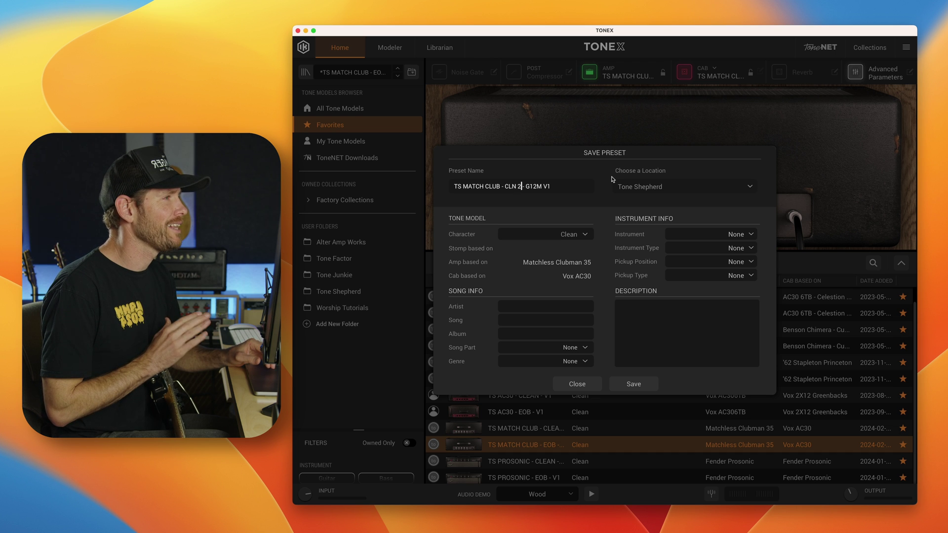
click(634, 385)
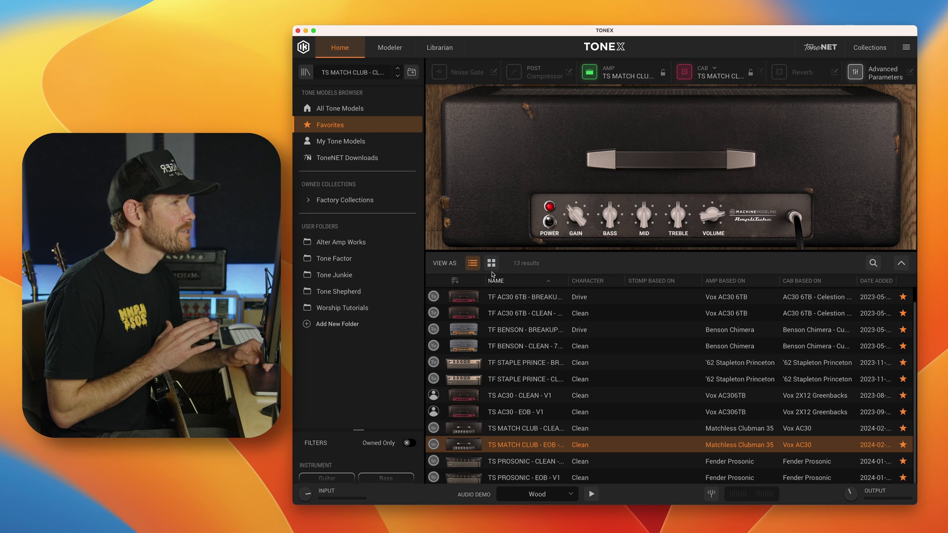
- Compare the new CLN 2 preset against EOB and CLEAN G12M V1, ending with CLN 2 loaded
click(306, 73)
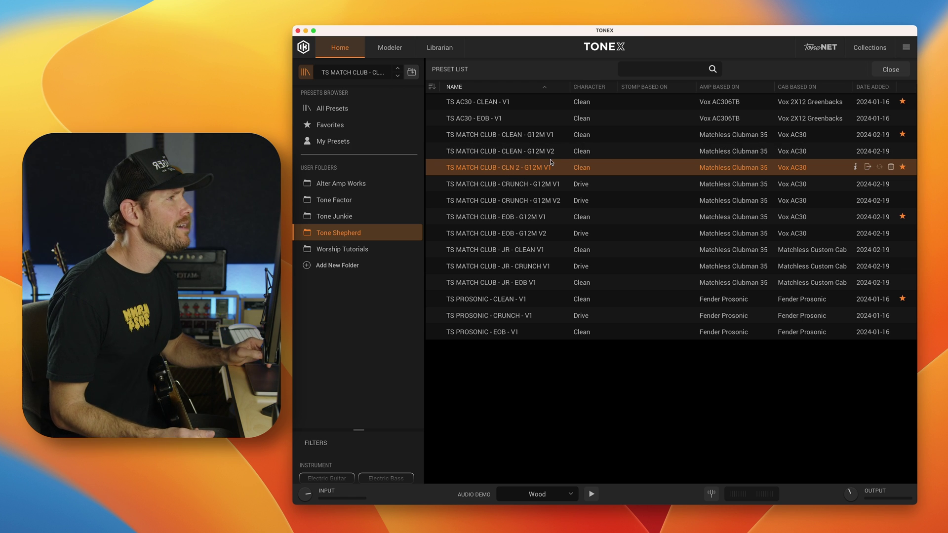
click(546, 218)
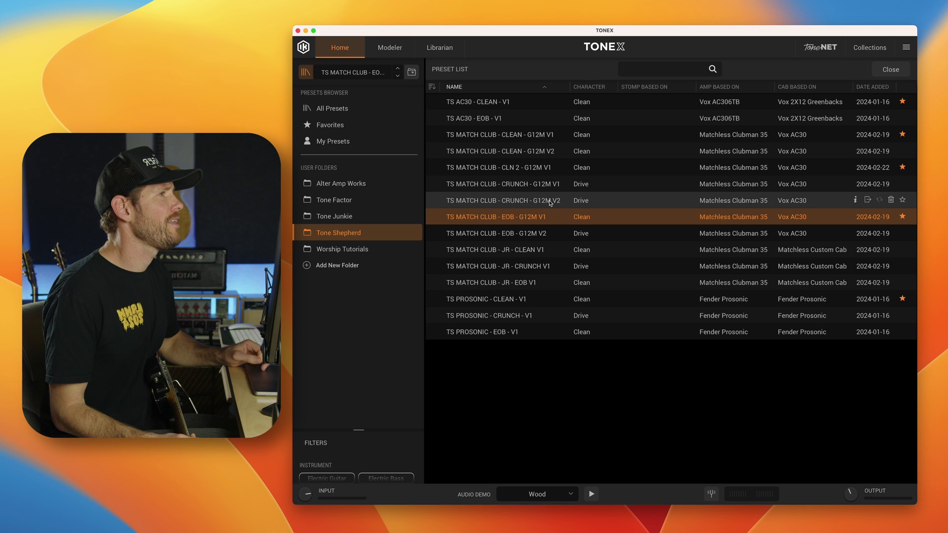
click(543, 168)
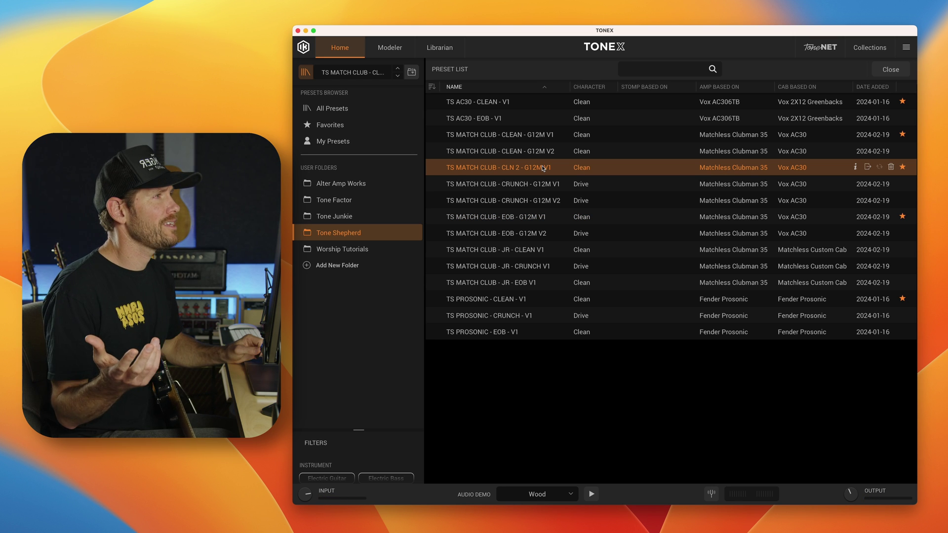
click(537, 134)
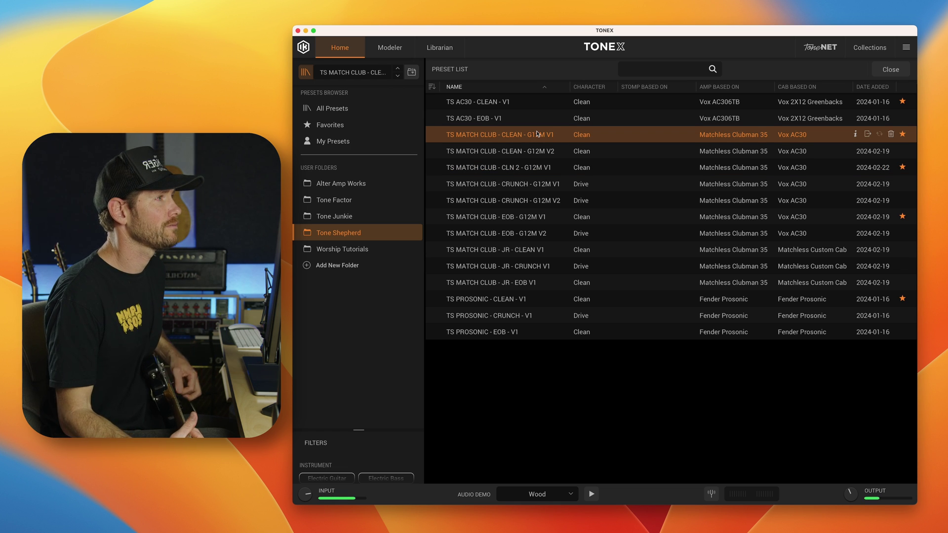
click(525, 168)
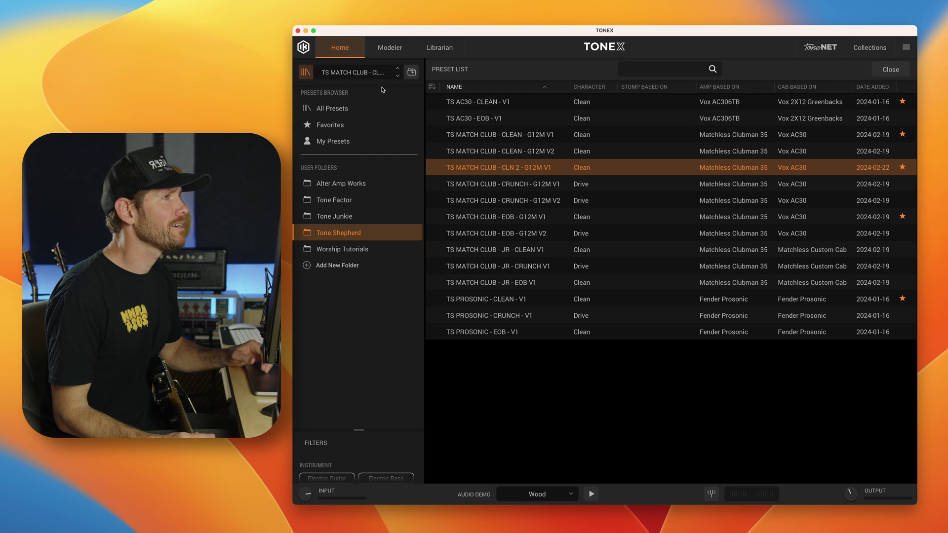
- Export CLN 2 as a .txp to The Tone Shepherd > TS TONEX - MATCH CLUB > TS MATCH CLUB V1
click(366, 74)
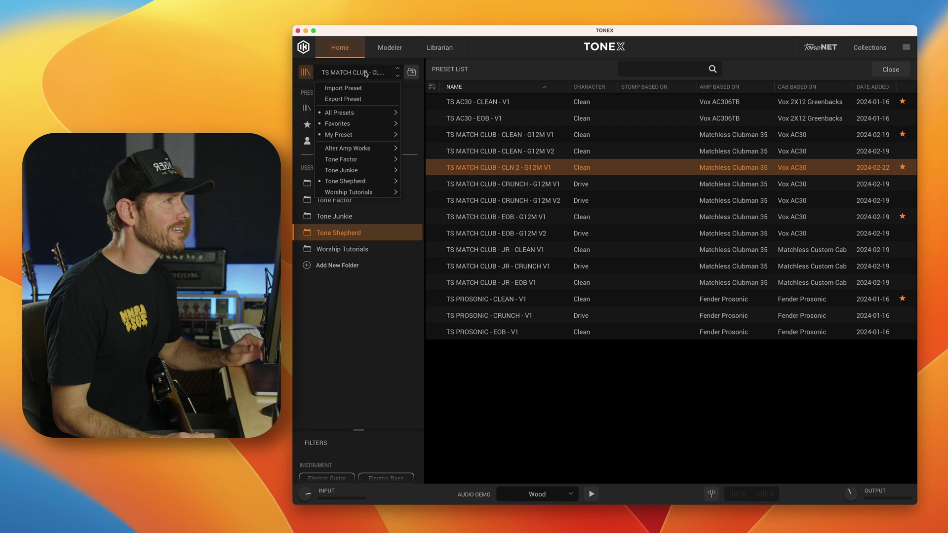
click(367, 99)
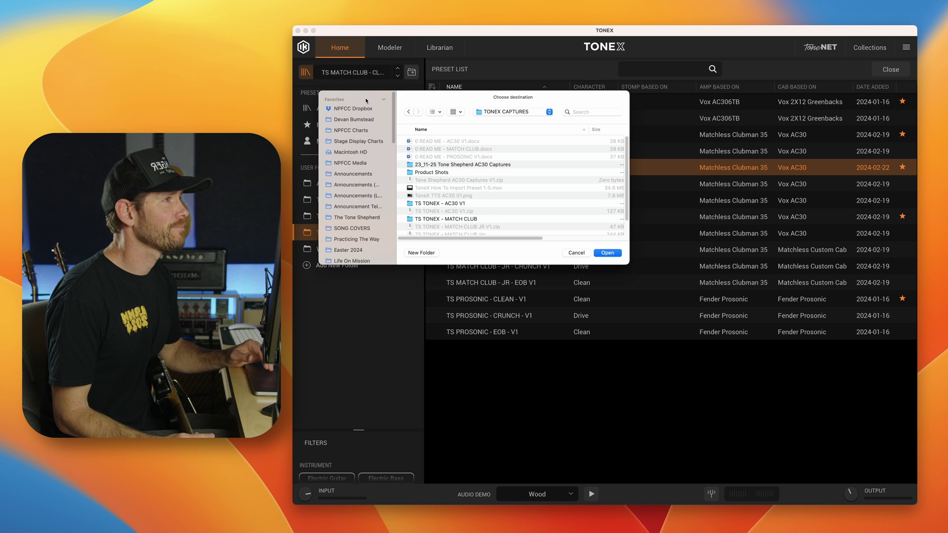
click(361, 218)
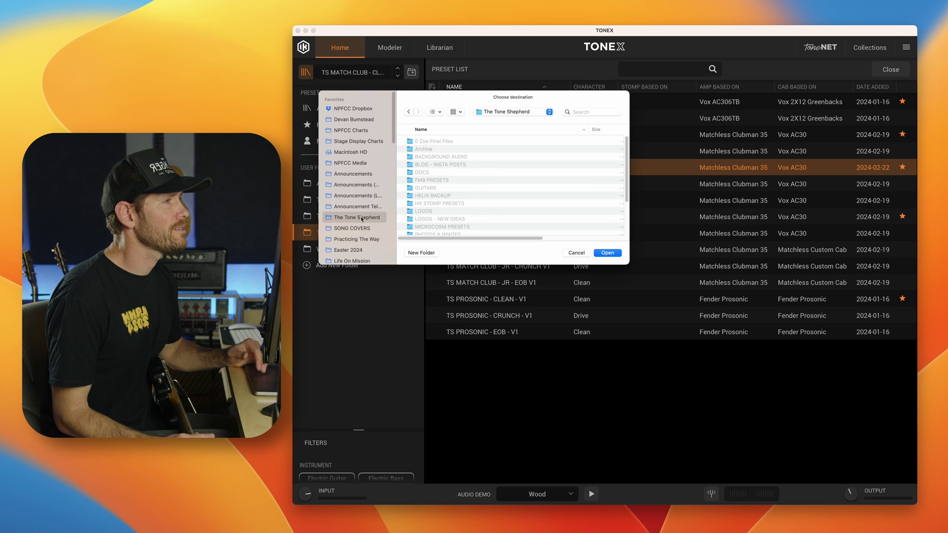
scroll(437, 181, down, 5)
double_click(439, 212)
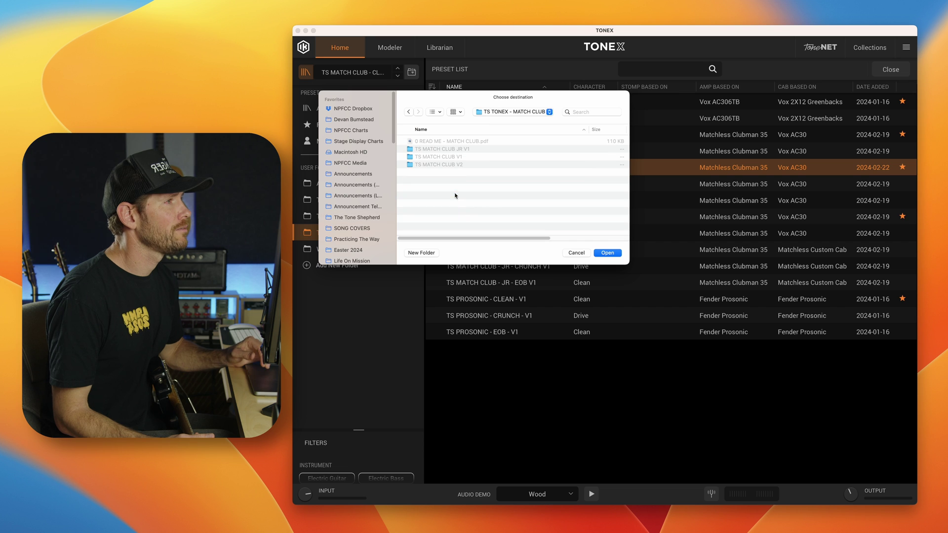
double_click(456, 157)
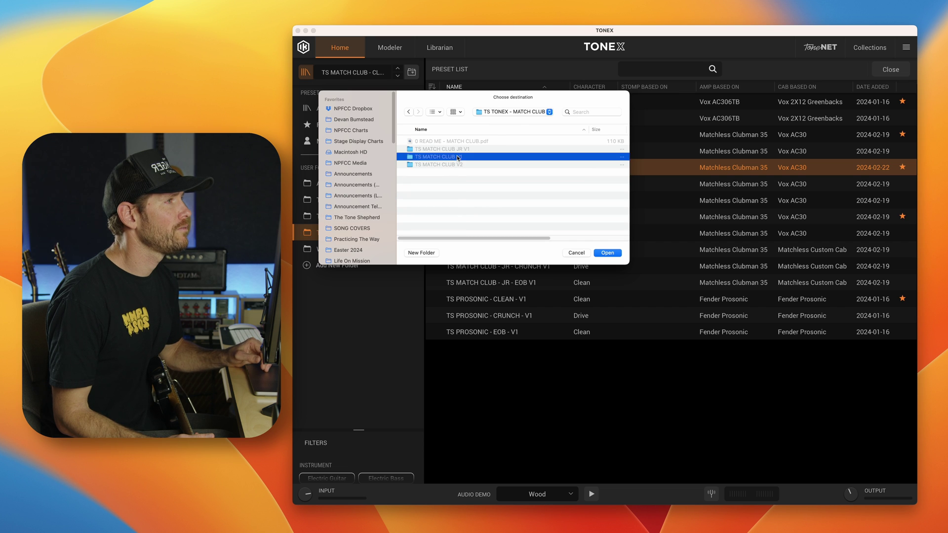
click(607, 253)
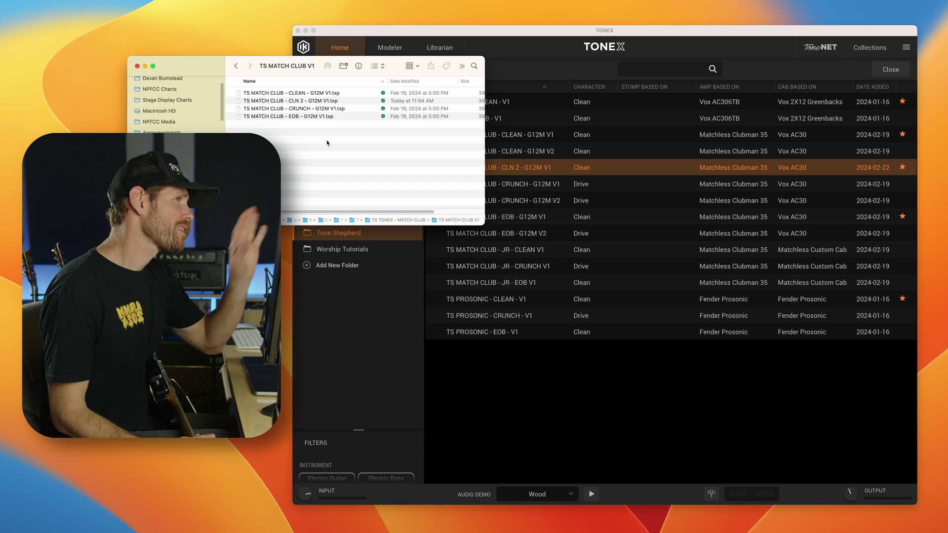
click(140, 67)
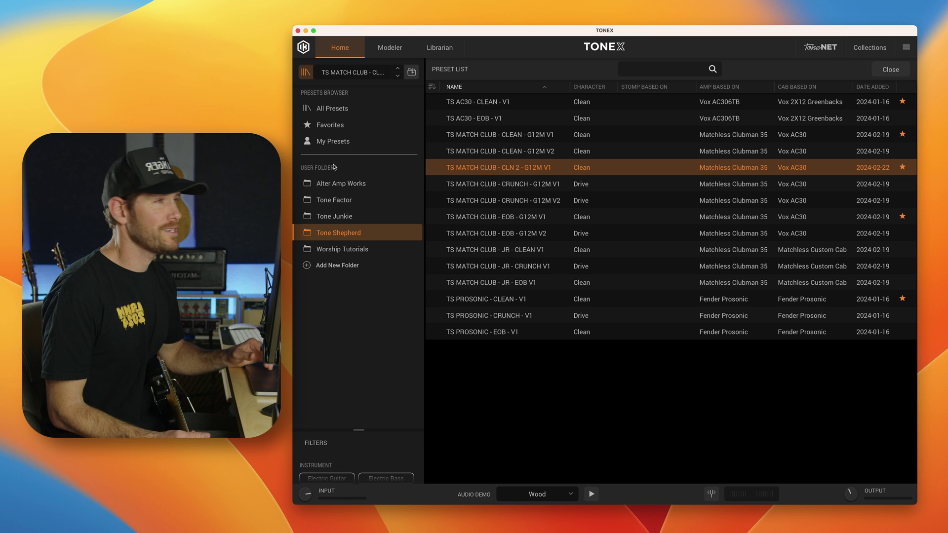
click(889, 71)
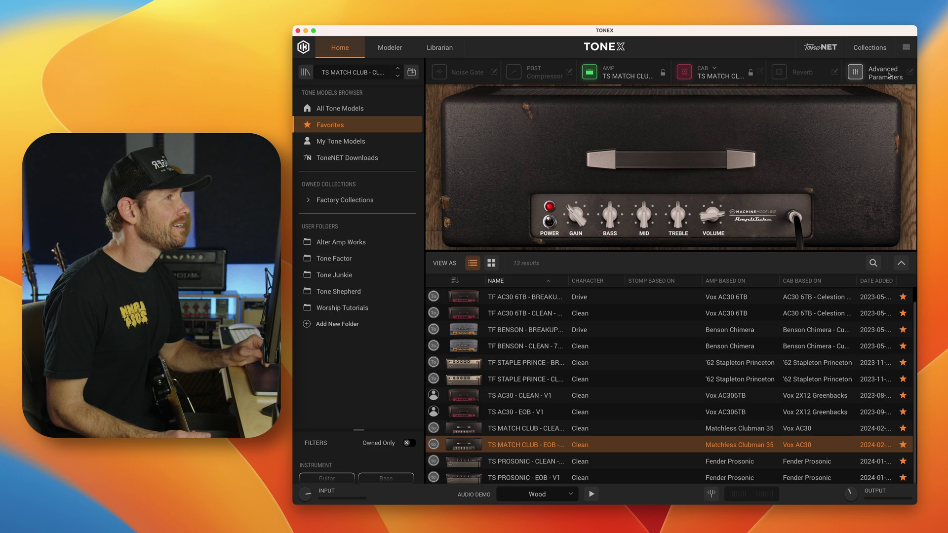
click(306, 72)
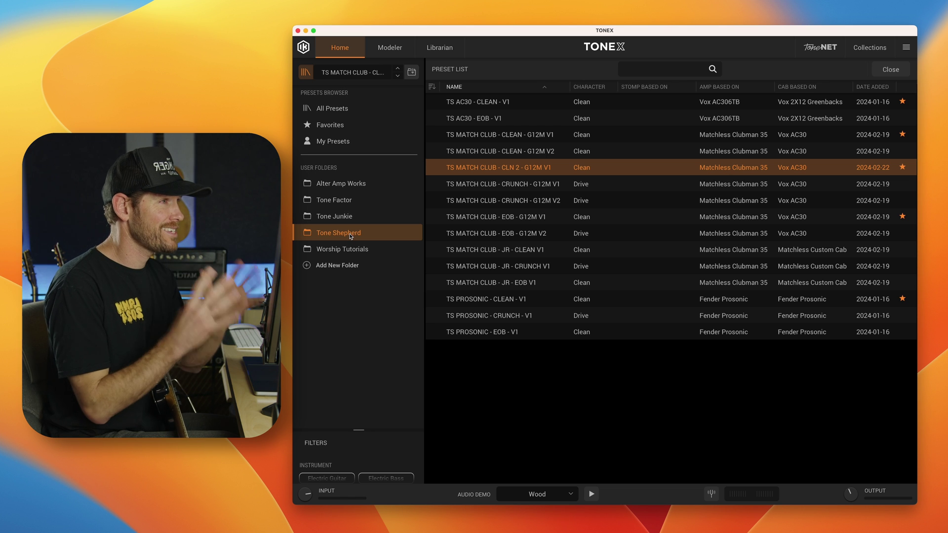
- Create a new empty user folder named 'Test' and view its contents
click(348, 270)
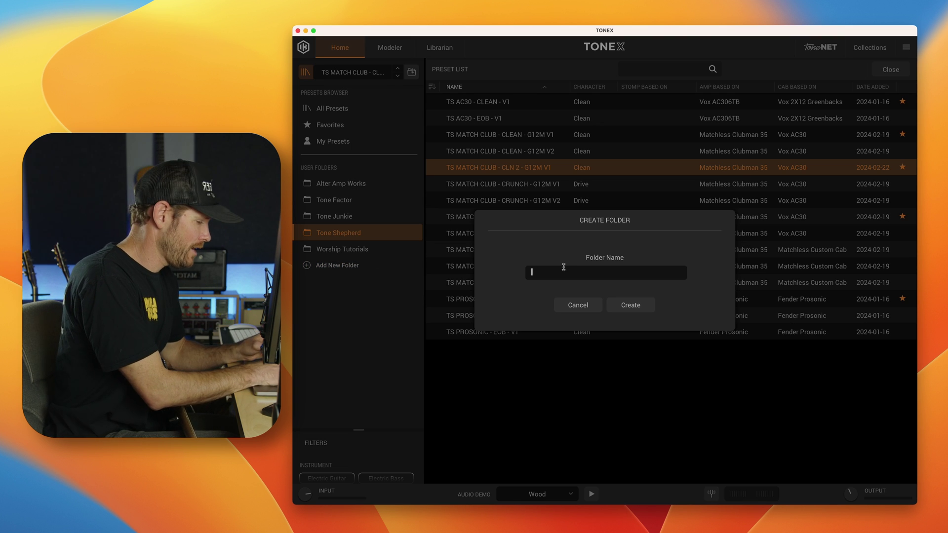
text(Test)
click(630, 305)
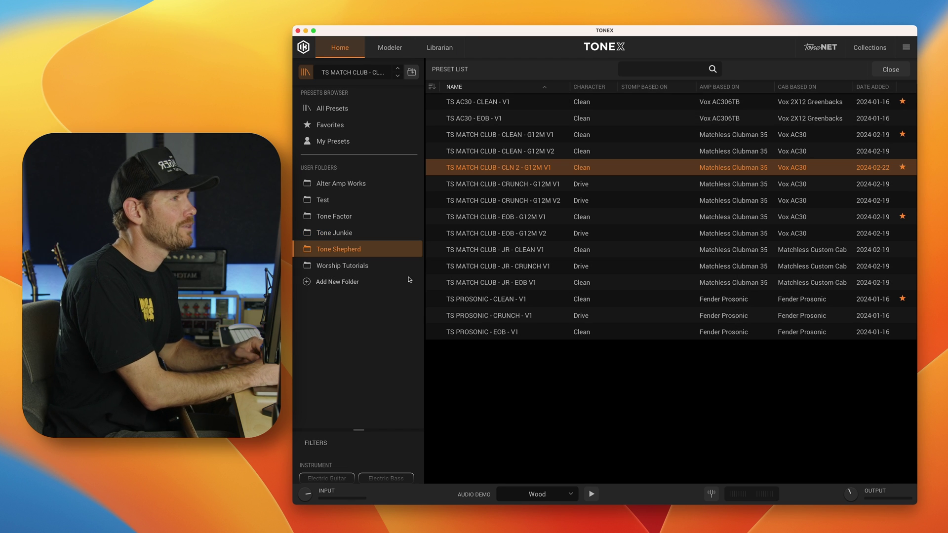
click(331, 198)
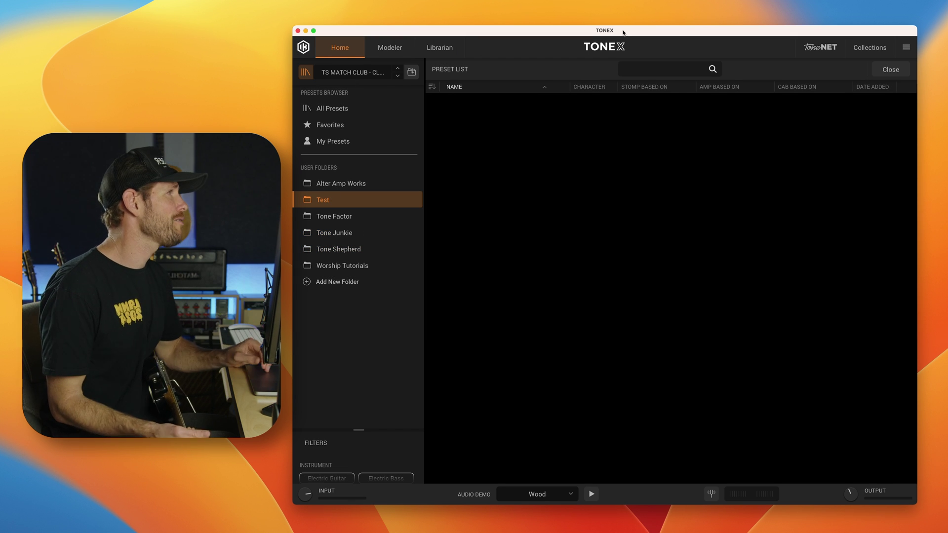
click(890, 70)
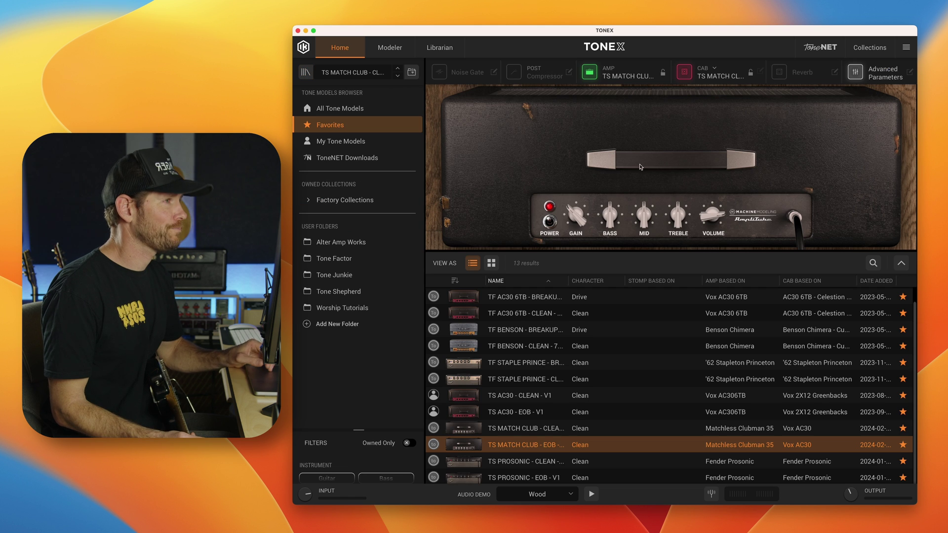
- Delete the Test folder from the preset list, confirming with OK
click(306, 73)
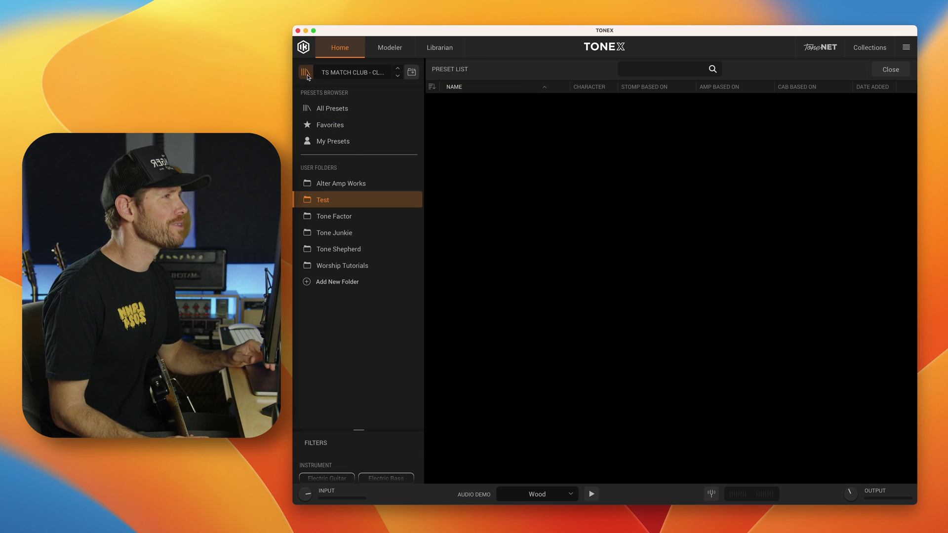
right_click(361, 203)
click(374, 214)
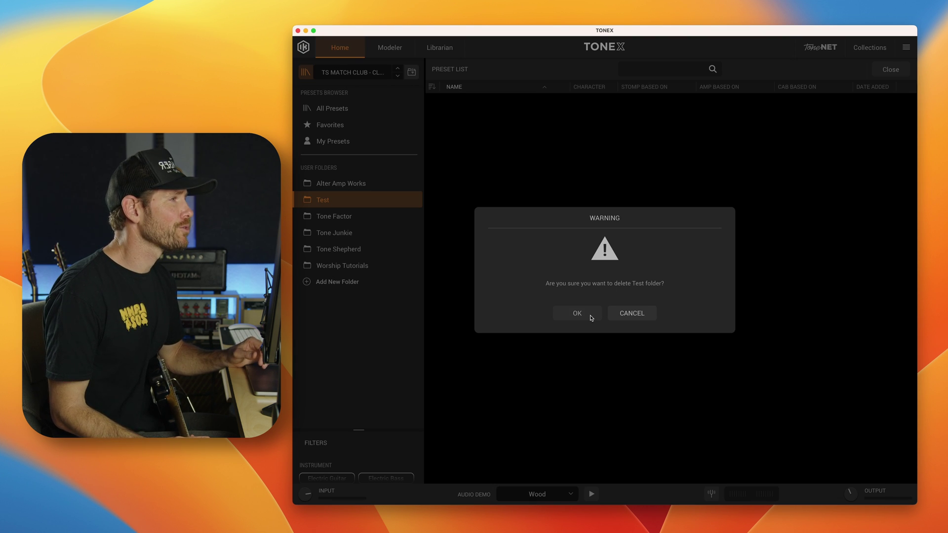
click(577, 314)
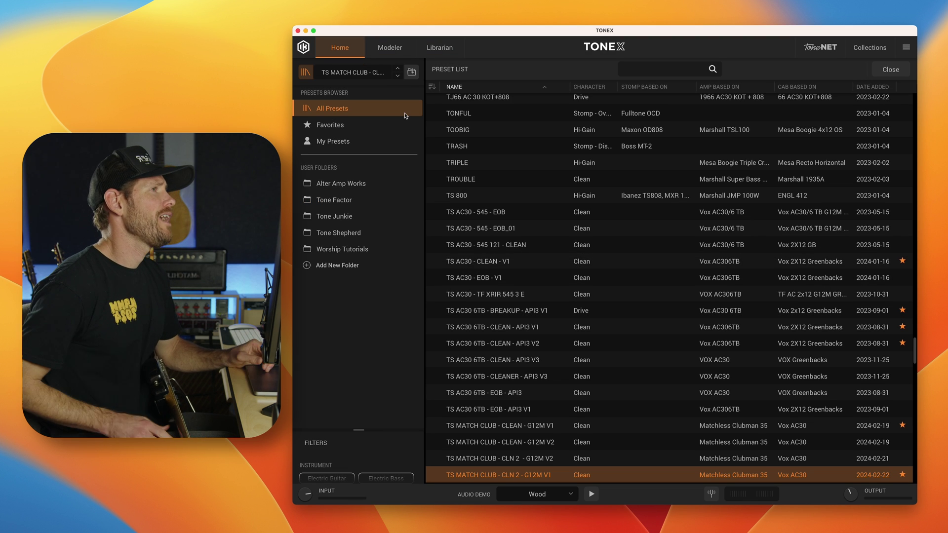
- Show the connected pedal's bank list in Librarian, listing presets rather than tone models
click(450, 48)
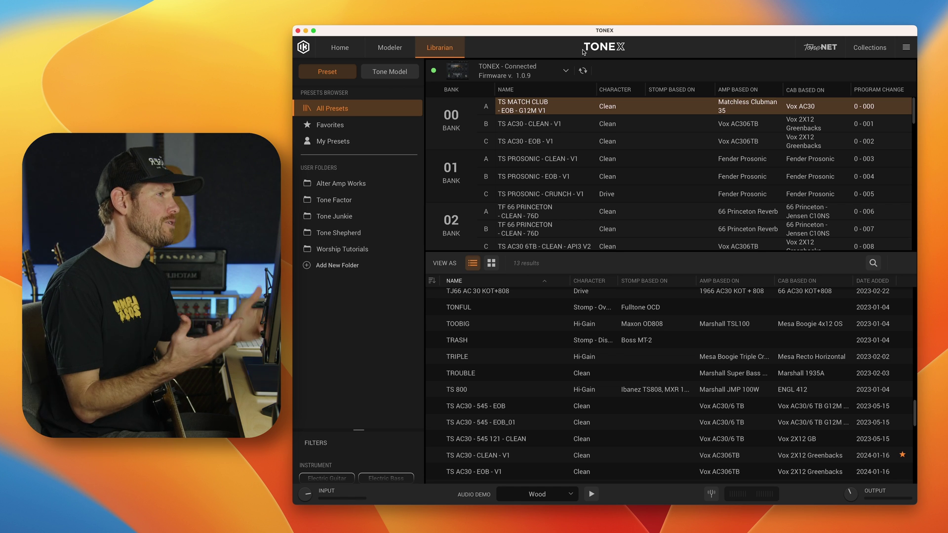
click(442, 52)
click(425, 53)
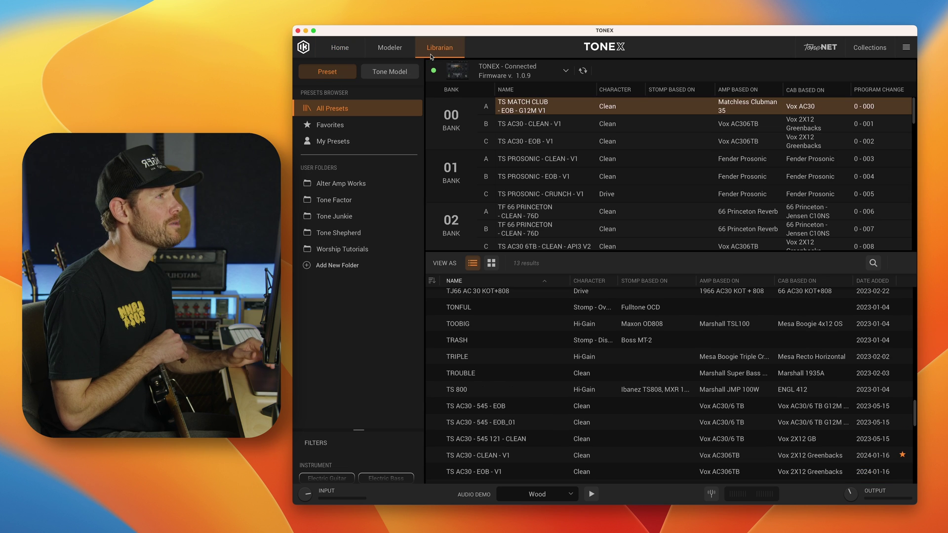
click(367, 73)
click(346, 74)
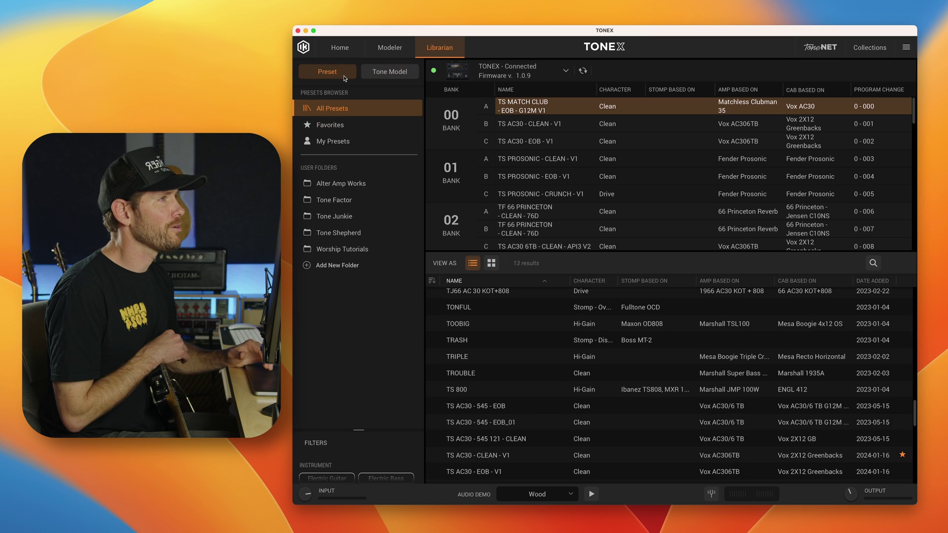
click(384, 73)
click(341, 77)
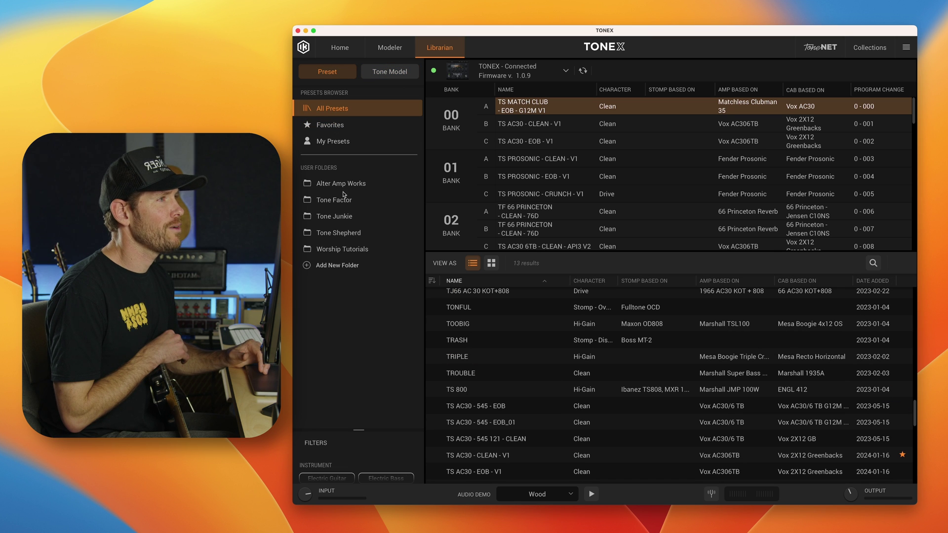
- Drag TS MATCH CLUB - CLN 2 - G12M V1 from Tone Shepherd onto bank 00 A, overwriting EOB
click(349, 235)
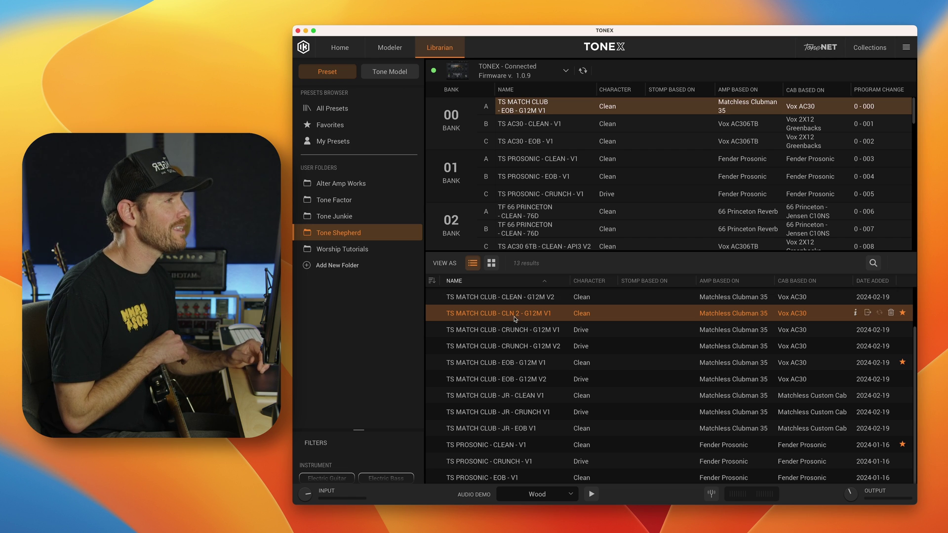
drag(515, 319, 549, 101)
click(640, 309)
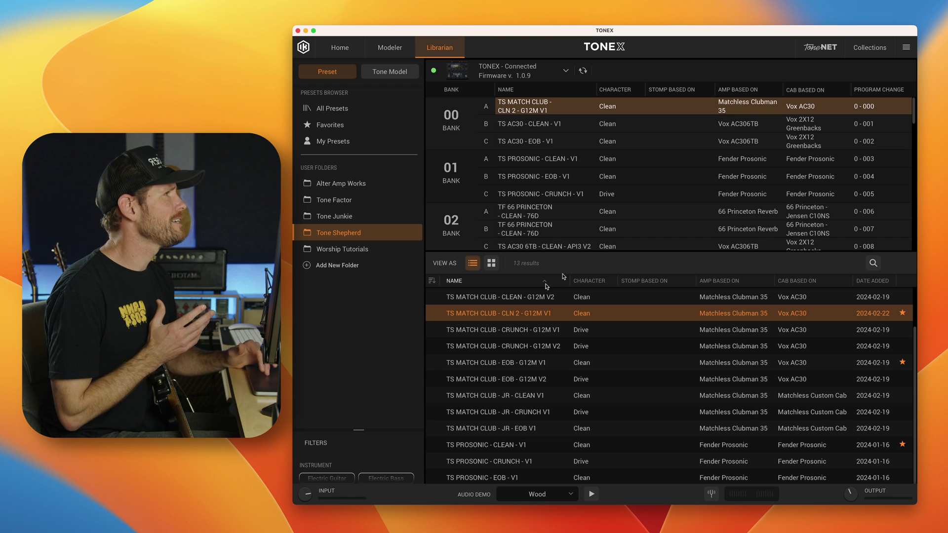
click(828, 50)
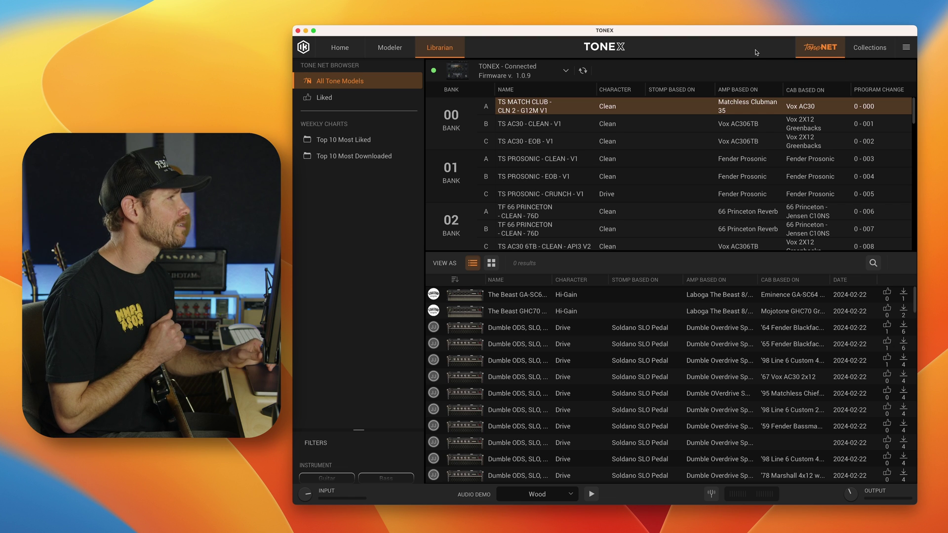
click(829, 44)
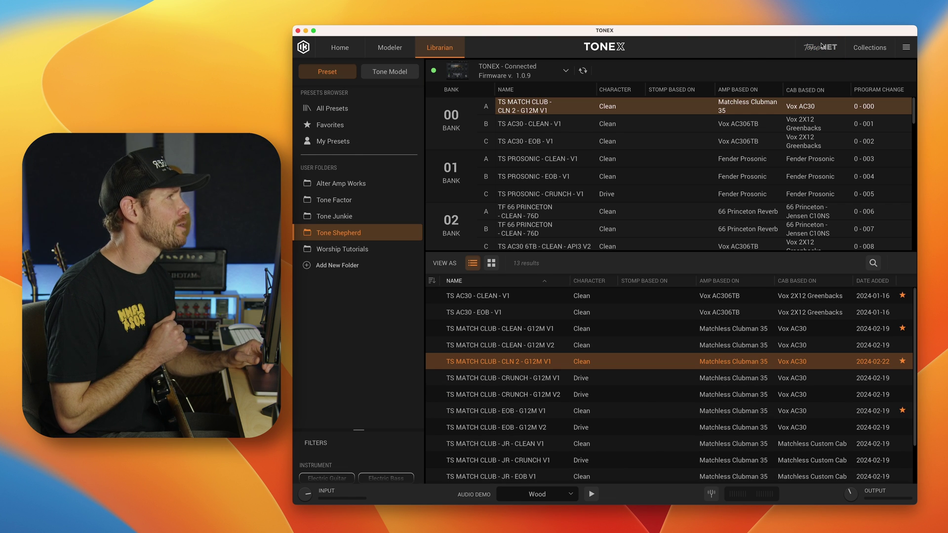
click(822, 45)
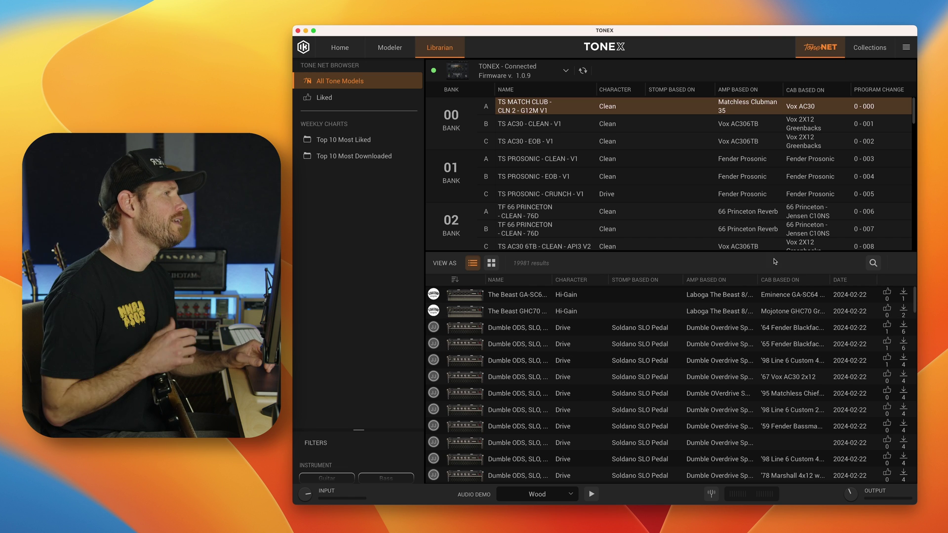
click(821, 55)
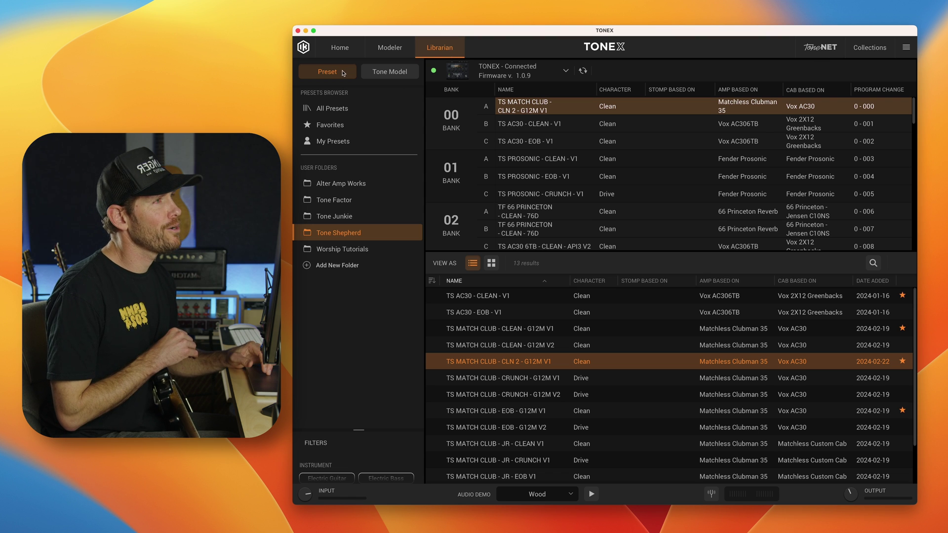
click(380, 72)
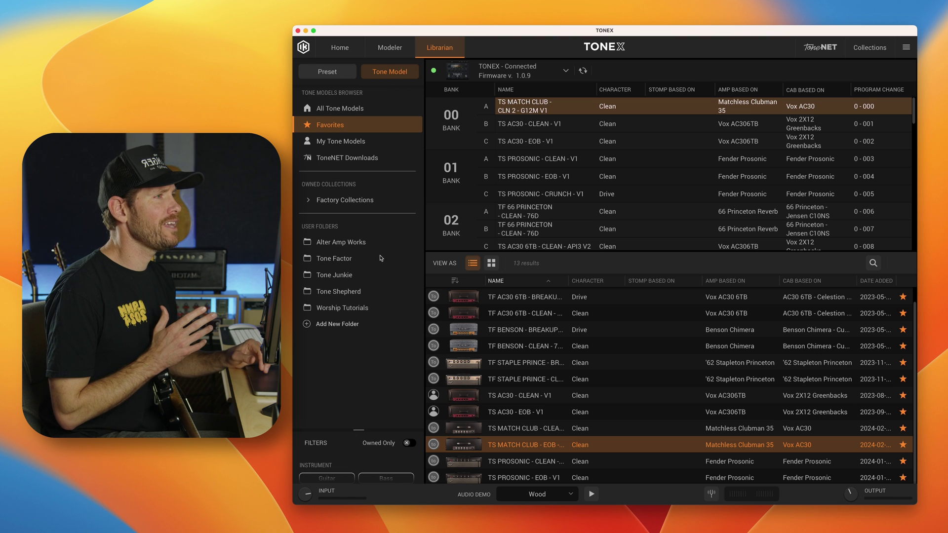
click(367, 288)
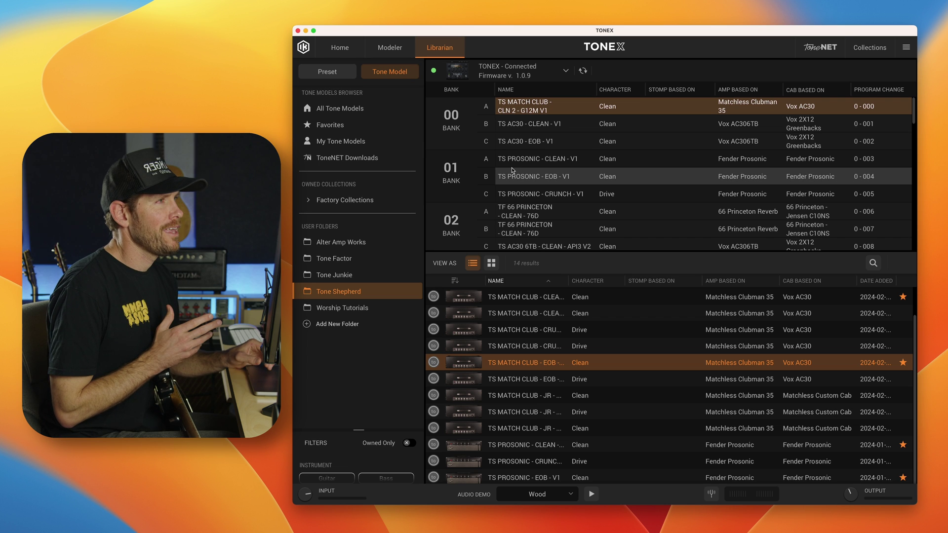
click(340, 48)
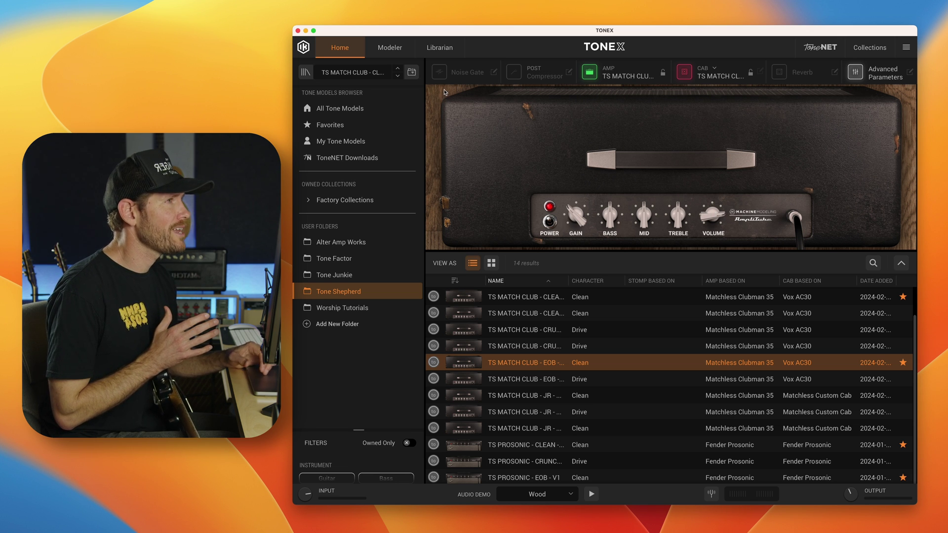
click(439, 48)
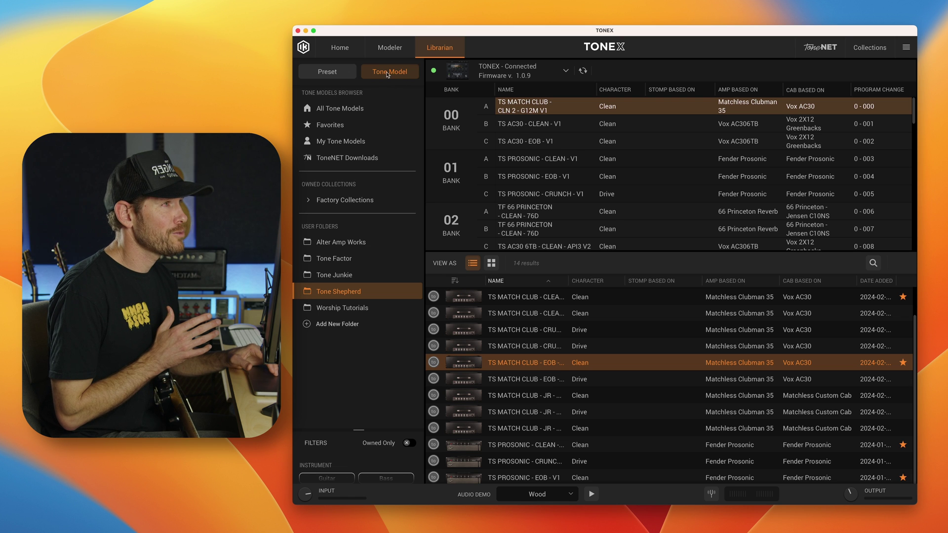
click(338, 49)
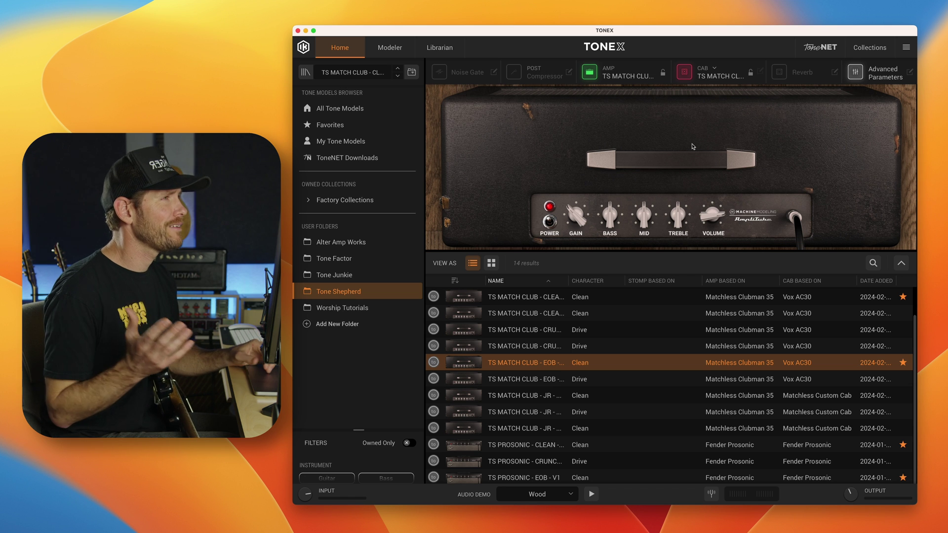
click(450, 52)
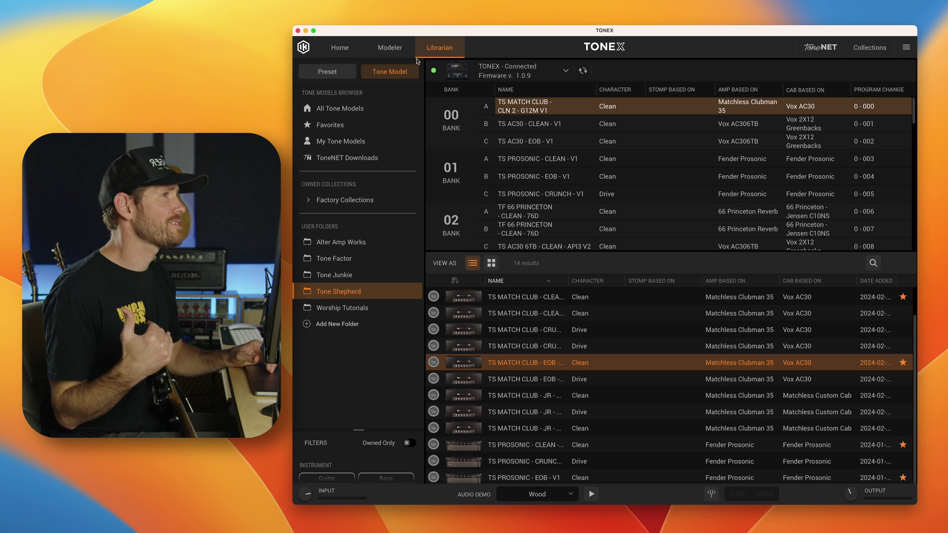
click(350, 77)
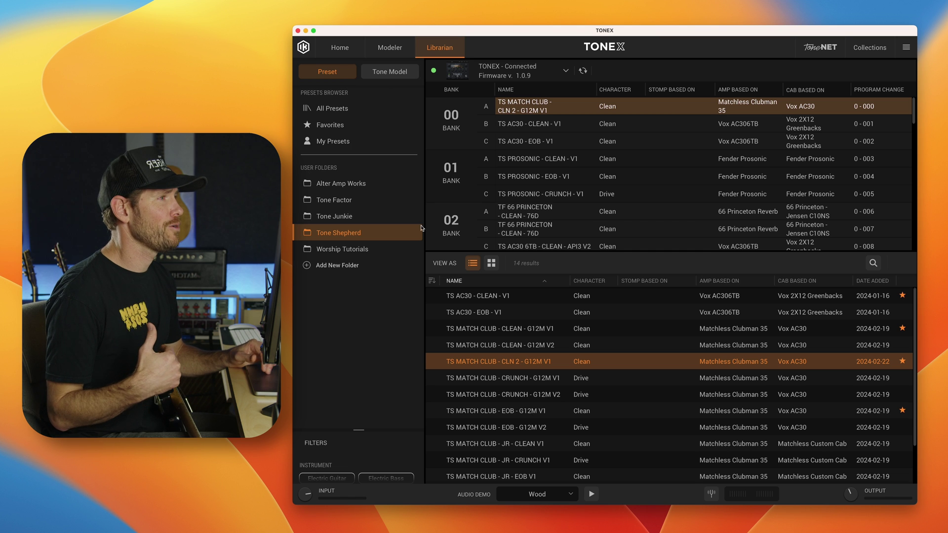
- Audition AC30 CLEAN V1, MATCH CLUB CLEAN V1, CLN 2 V1, CRUNCH V1, then CRUNCH G12M V2
click(525, 297)
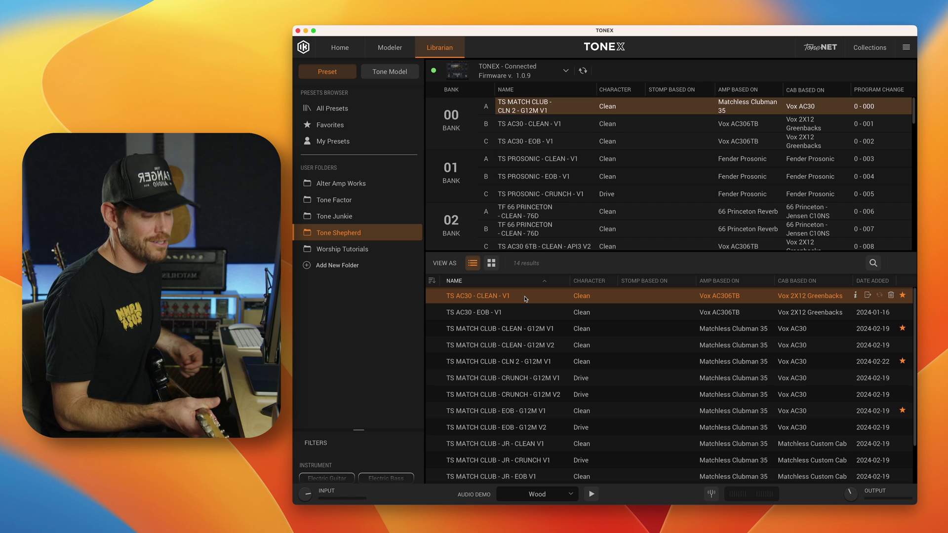
click(517, 327)
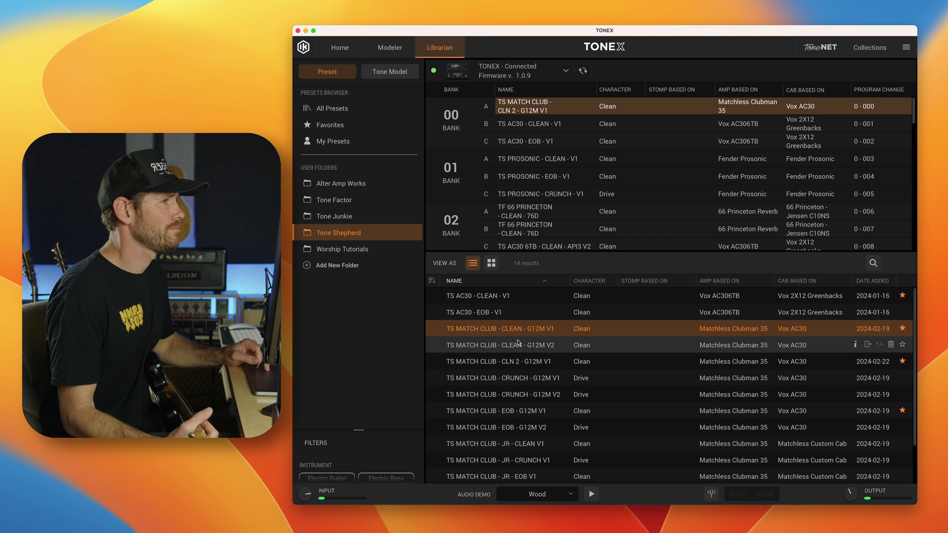
click(518, 364)
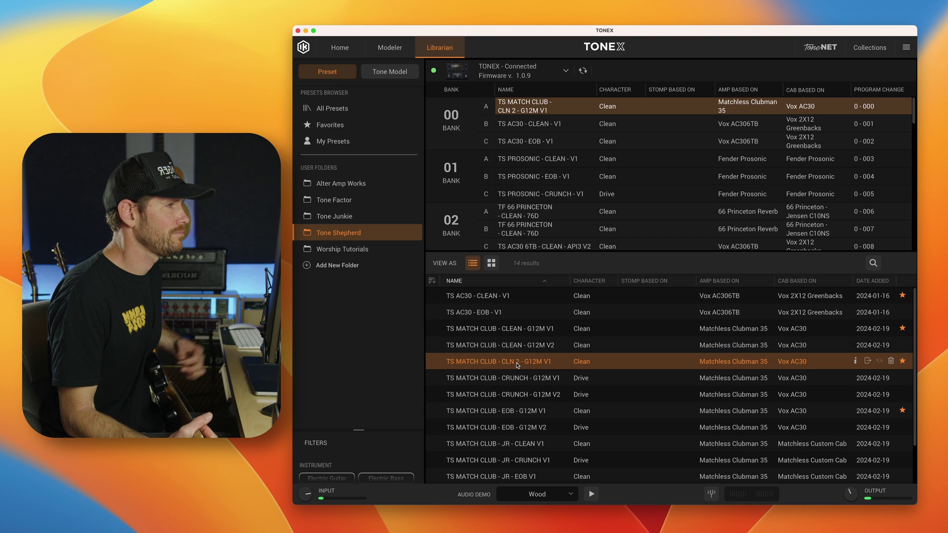
click(517, 378)
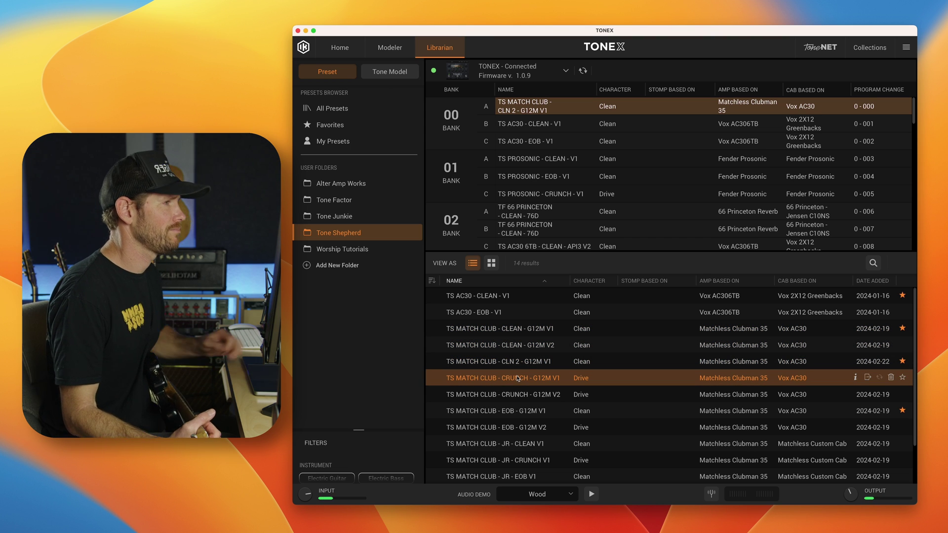
click(520, 393)
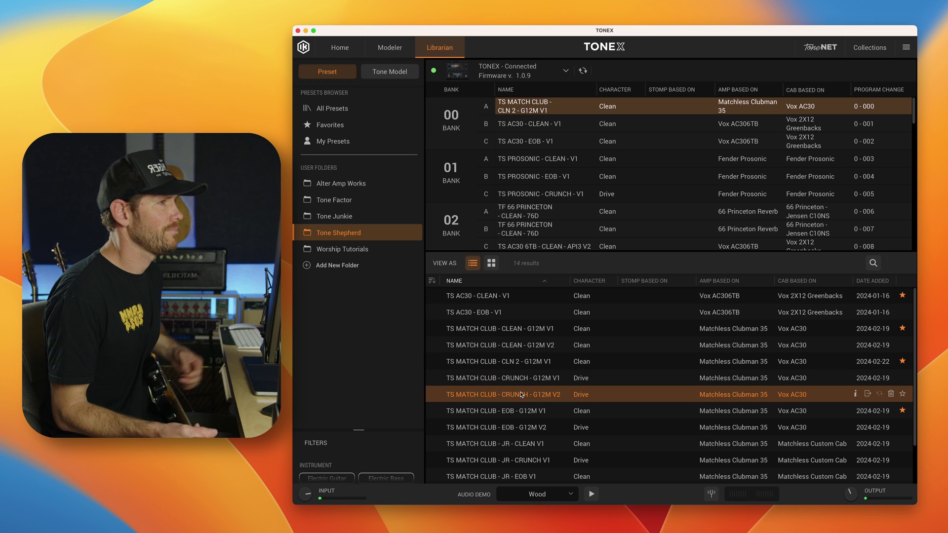